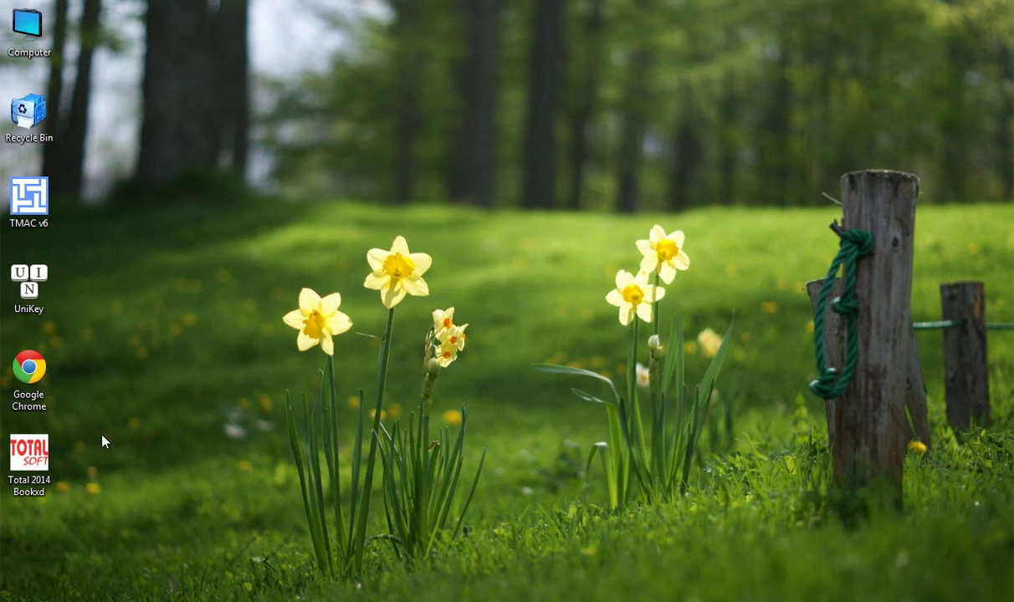
Launch Total 2014, dismiss the trial notice and log in as user ABC
double_click(39, 466)
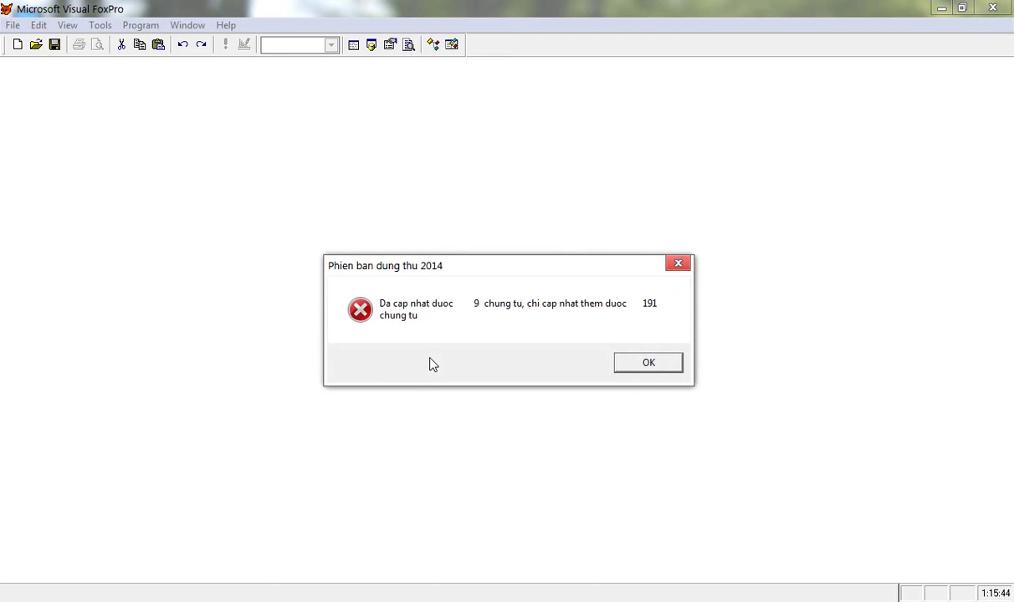
key("Return")
type("ABC")
key("Return")
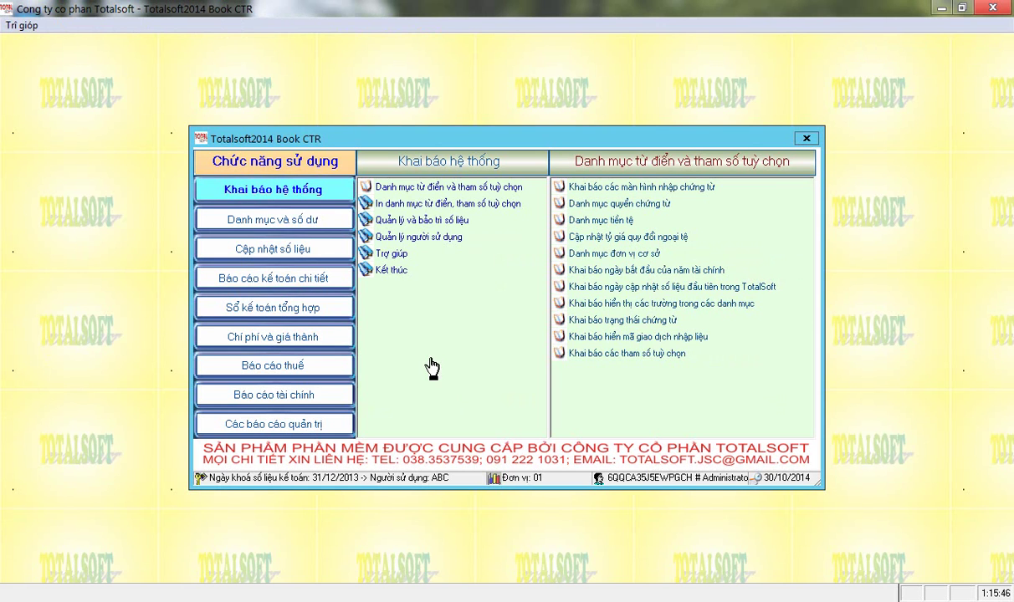
Open a blank Hoá đơn bán hàng kiêm phiếu xuất kho form
left_click(275, 247)
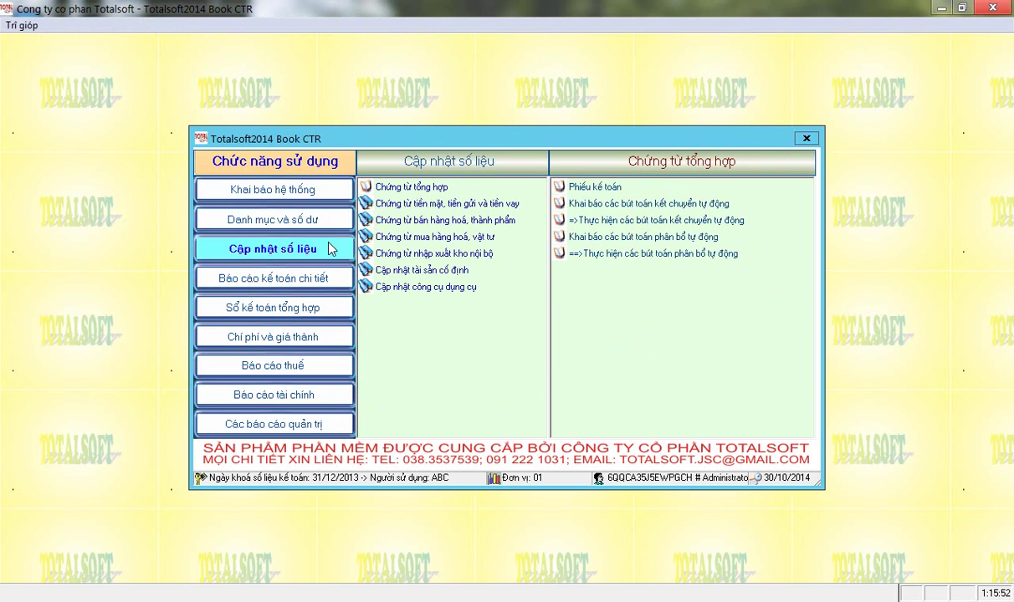
left_click(447, 222)
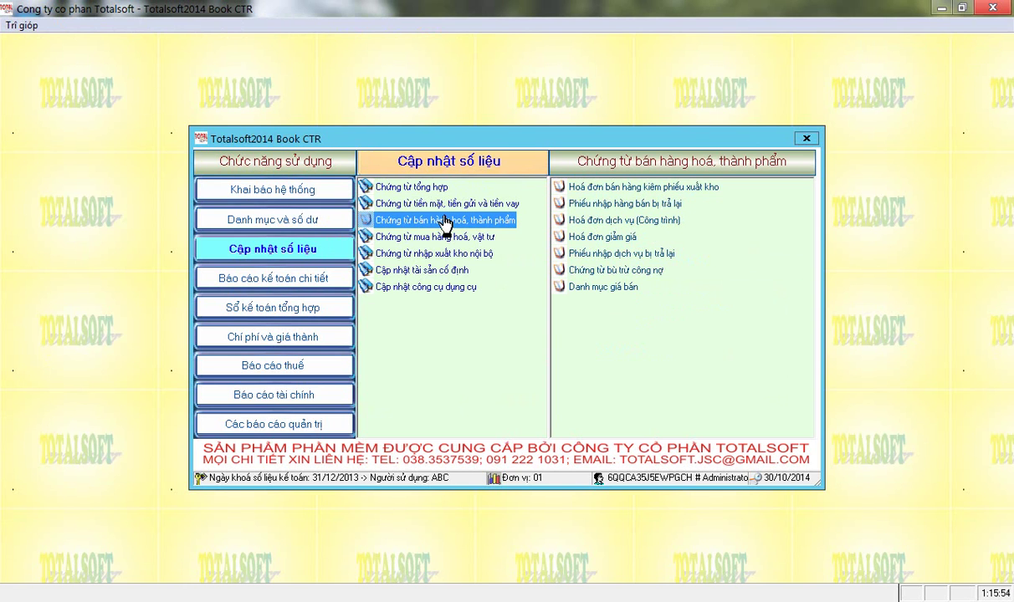
left_click(609, 191)
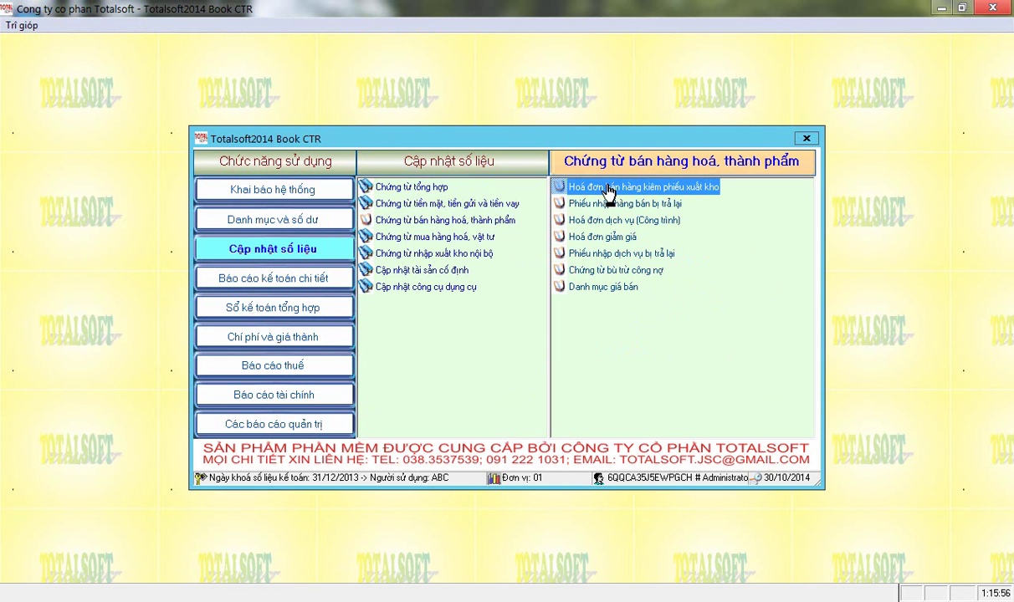
left_click(608, 190)
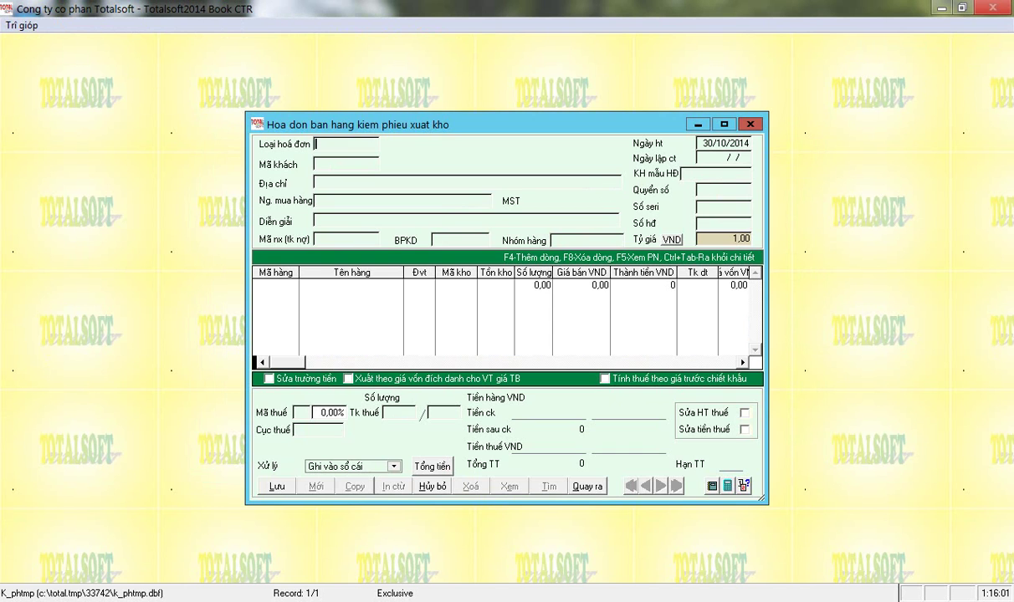
Choose transaction type 1 Xuất bán and customer 0003
key("Return")
key("Return")
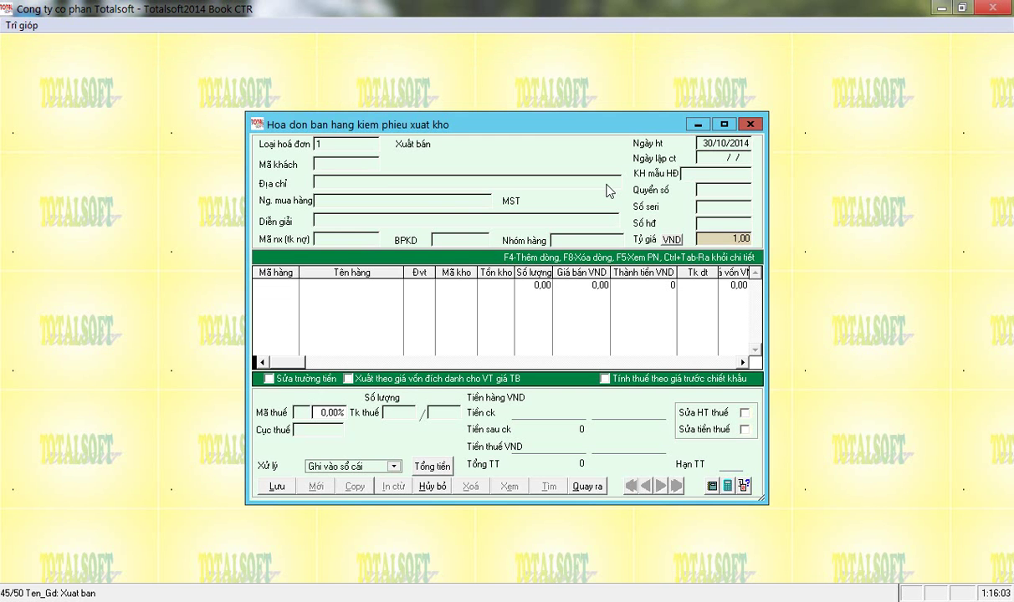
key("Return")
key("Down")
key("Down")
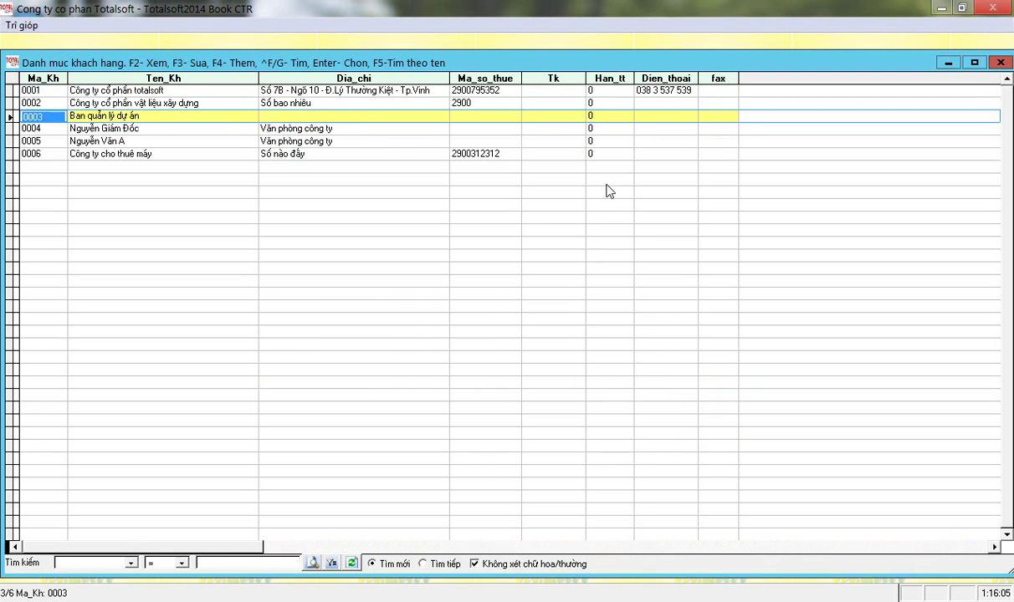
key("Return")
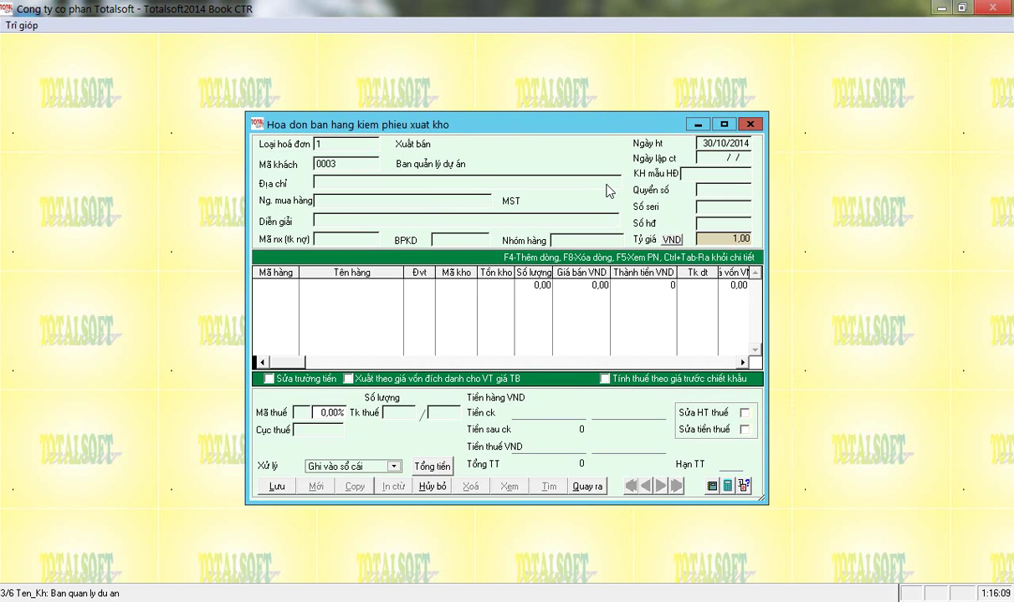
Switch Vietnamese input to TCVN3 and enter the description 'Xuất bán hàng cho khách'
key("Return")
type("Xu")
type("aa")
key("super")
left_click(910, 593)
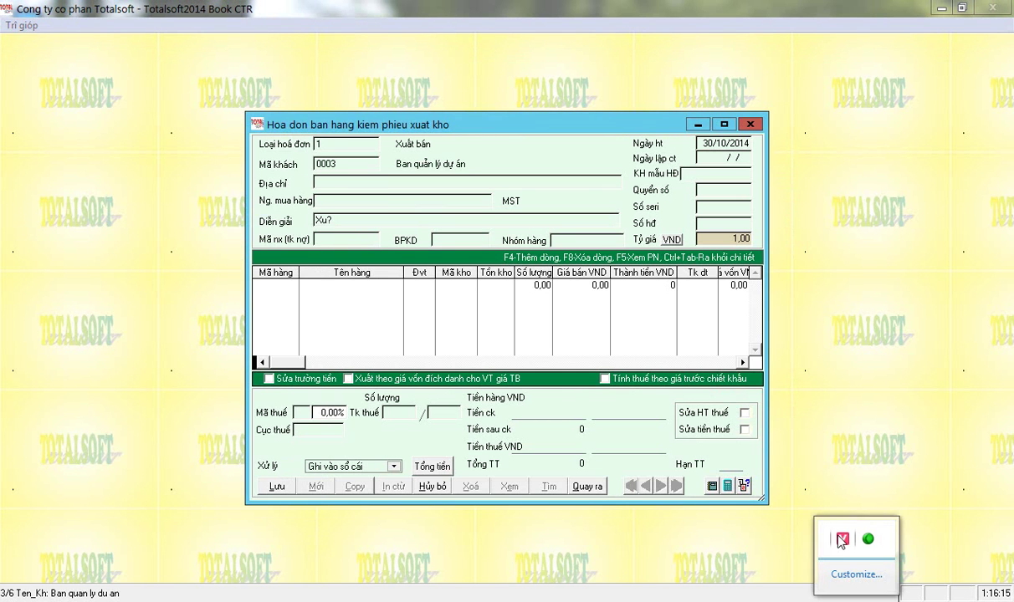
right_click(841, 540)
left_click(765, 447)
left_click(342, 214)
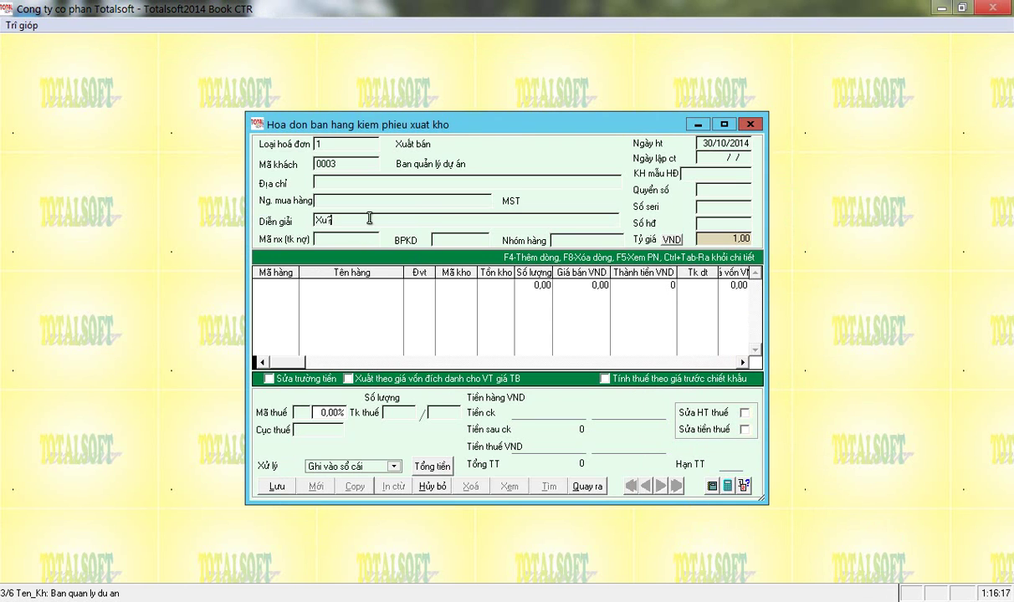
key("BackSpace")
type("aats")
type(" ba")
type("n hàng cho khách")
key("End")
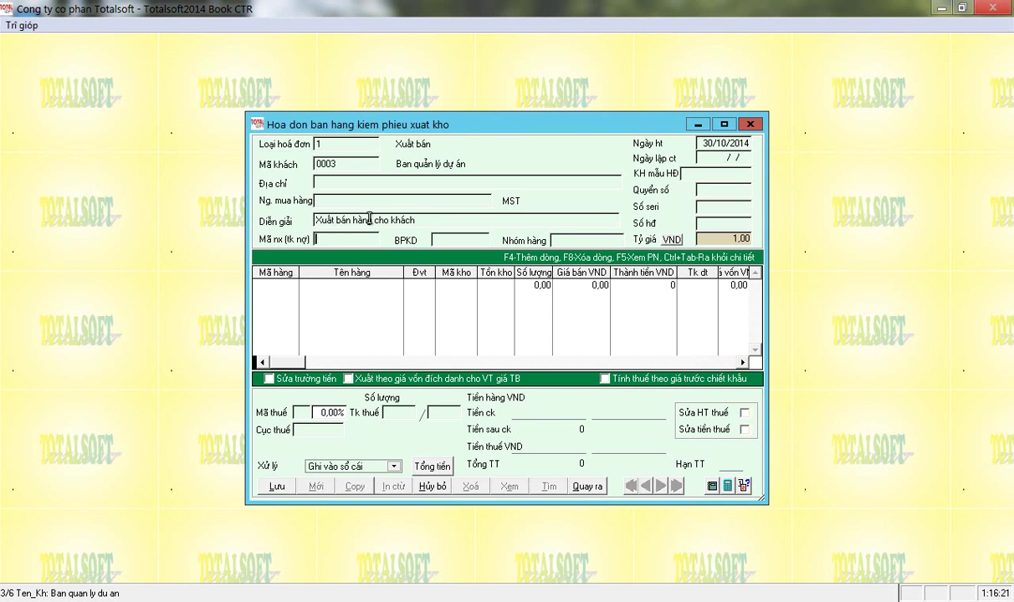
Set debit account 1311, form code 01GTKT3/001 and series TP/14P
key("Return")
type("1311")
key("Return")
key("Return")
key("Return")
key("Return")
type("1")
key("BackSpace")
type("TKT")
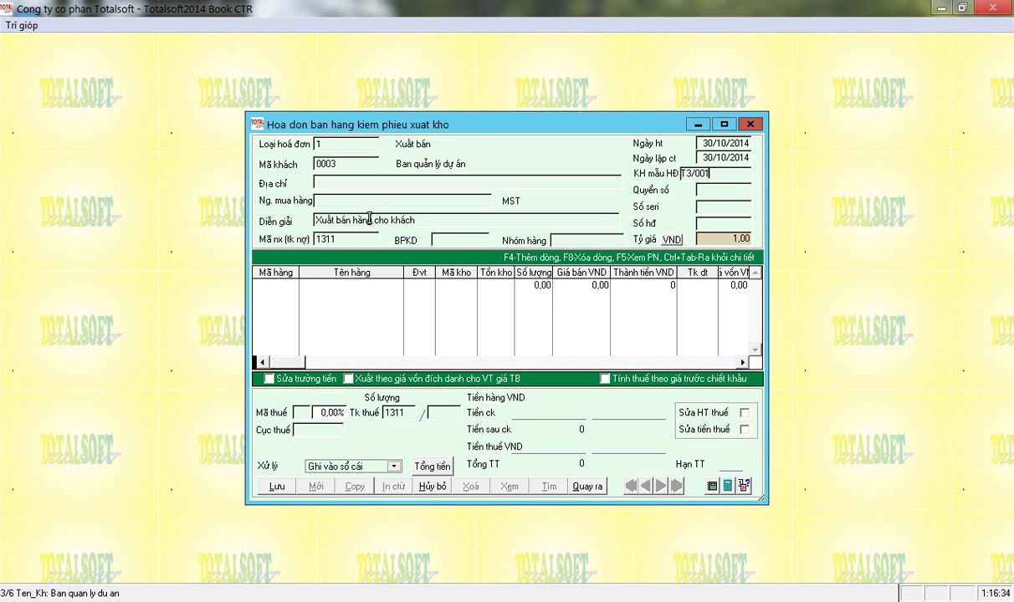
key("Return")
type("TF")
type("/")
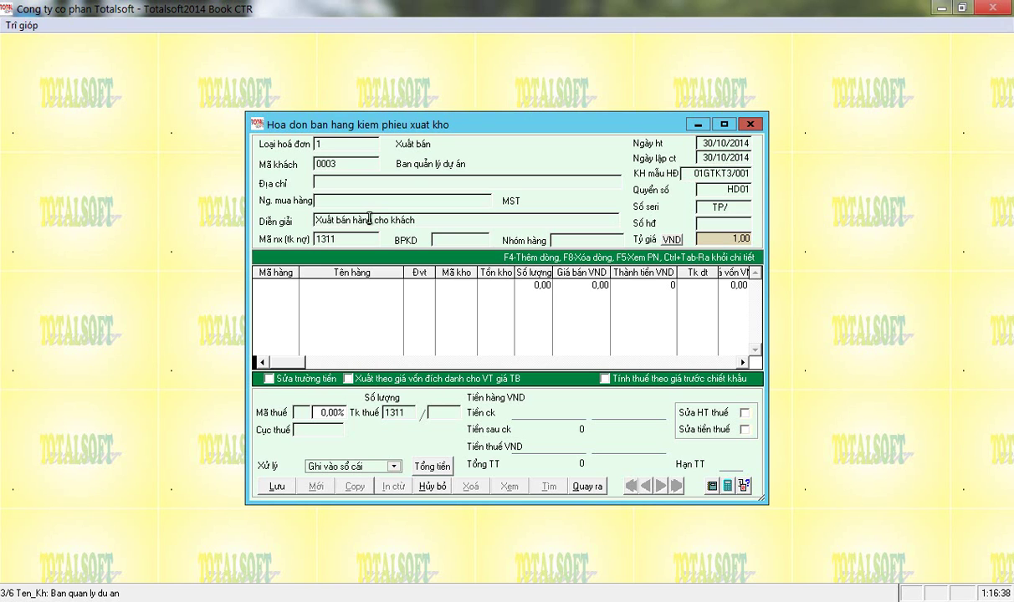
type("14P")
key("Return")
key("Return")
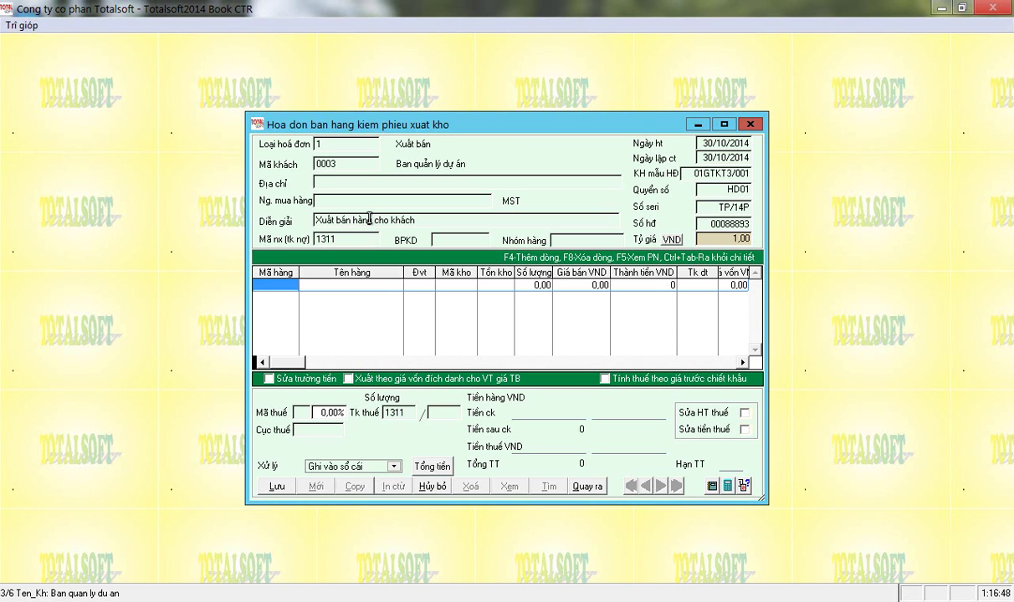
Add item 0001 hàng 1 with quantity 50 at unit price 34 000
key("Escape")
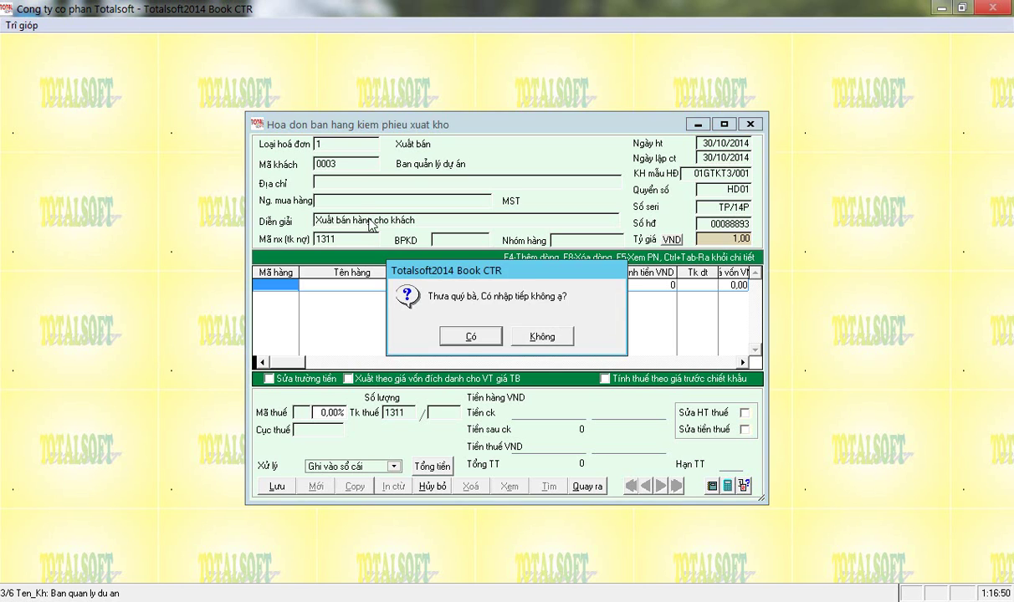
key("Return")
key("Down")
key("Up")
key("Return")
key("Return")
key("Return")
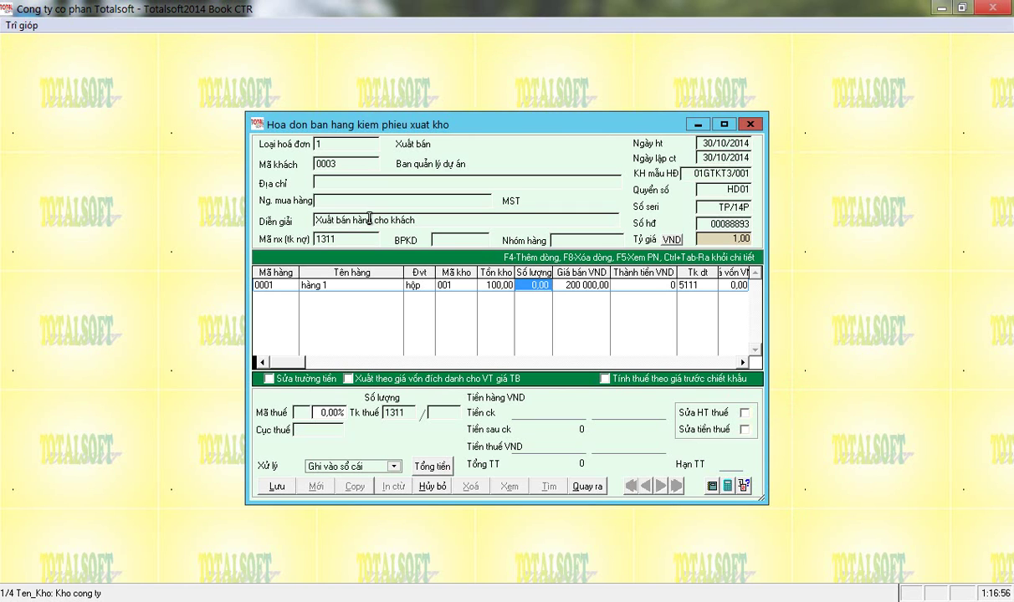
type("50")
key("Tab")
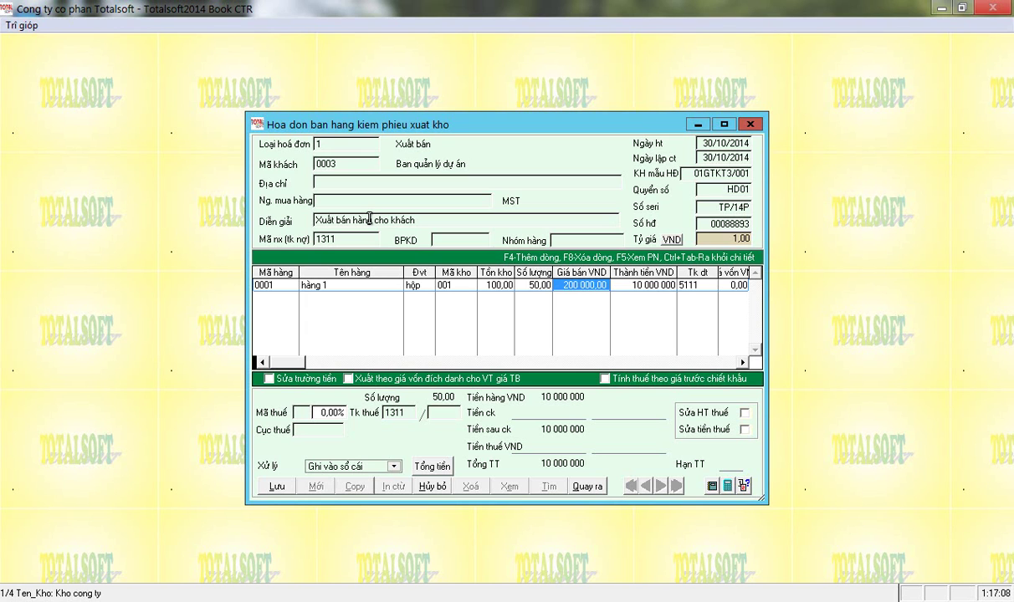
type("34 000")
key("Return")
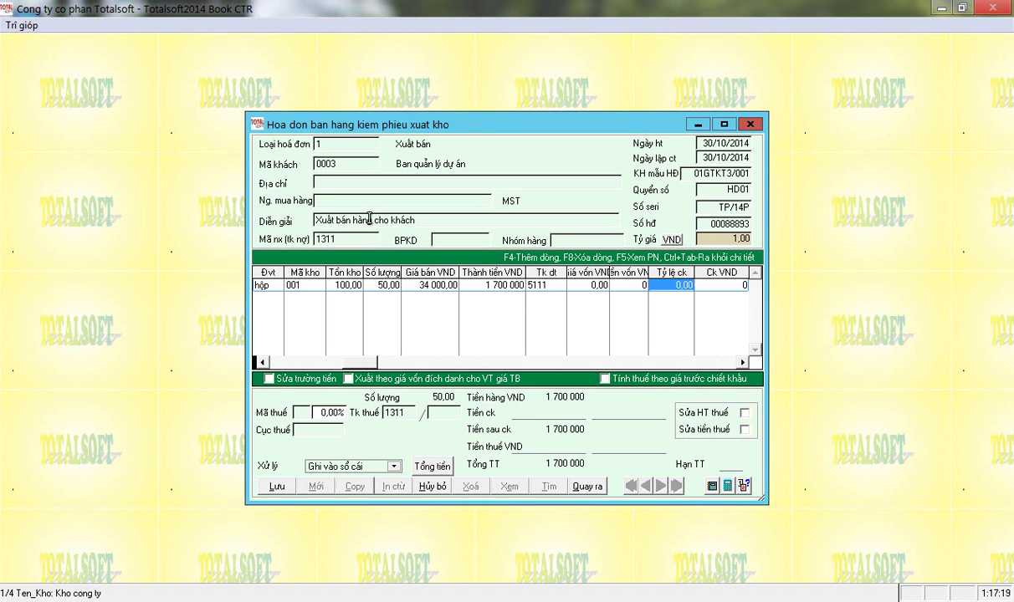
Apply an 8% discount posted to account 5211 and finish the item line
type("8 ,")
key("Return")
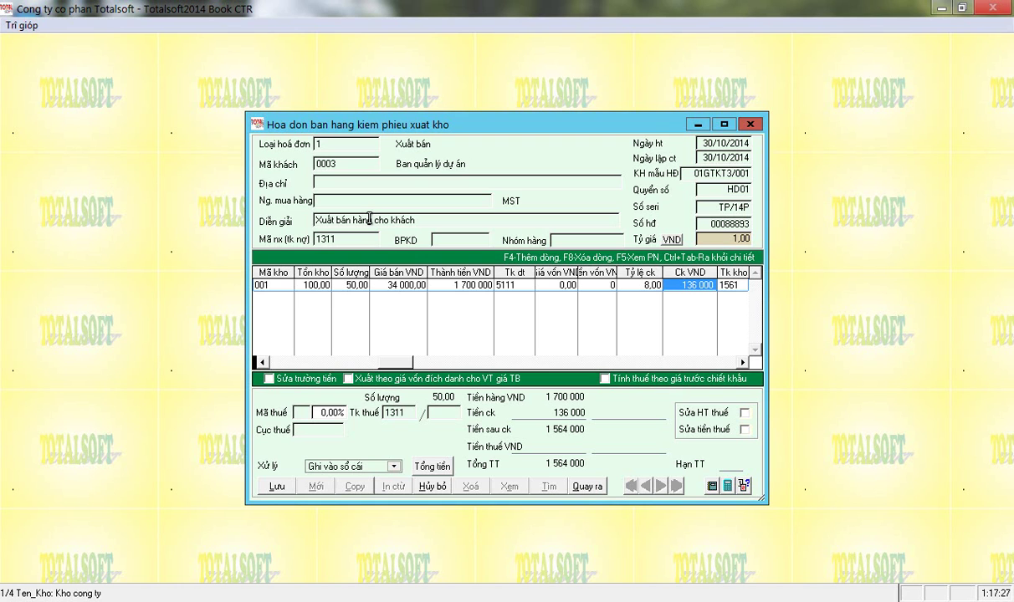
key("Tab")
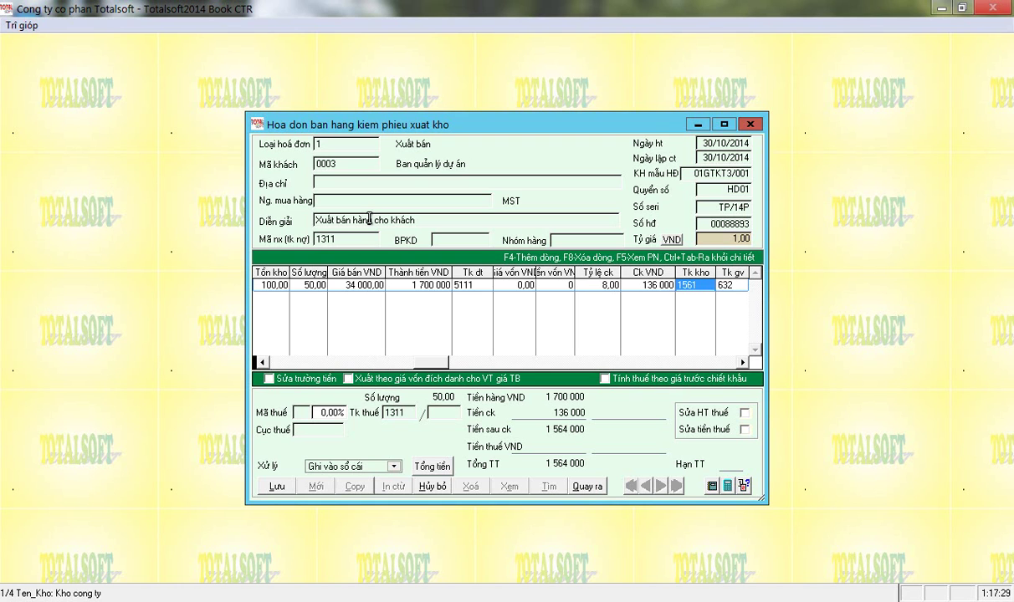
key("Tab")
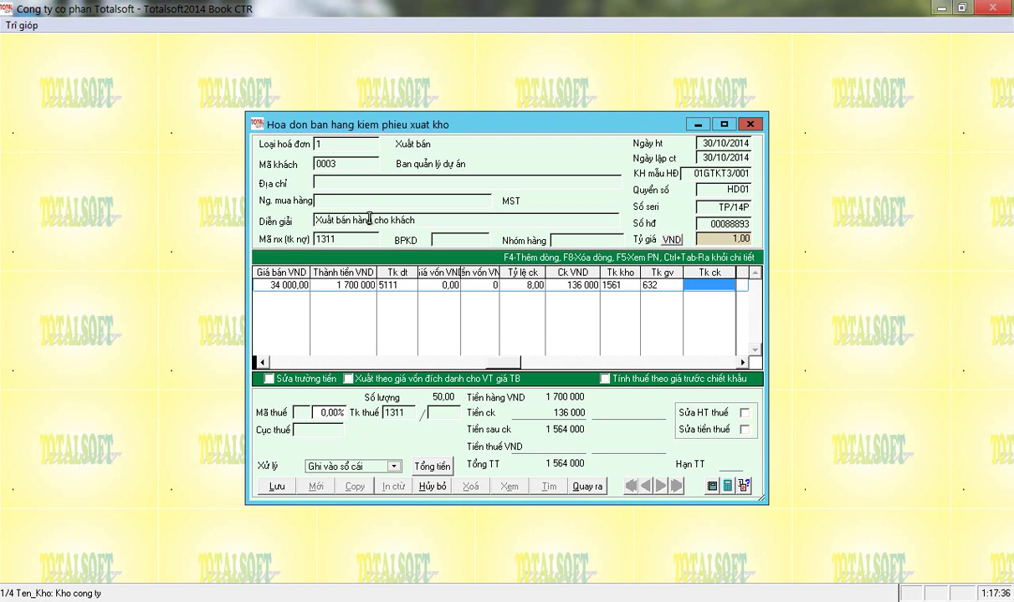
type("52")
key("Return")
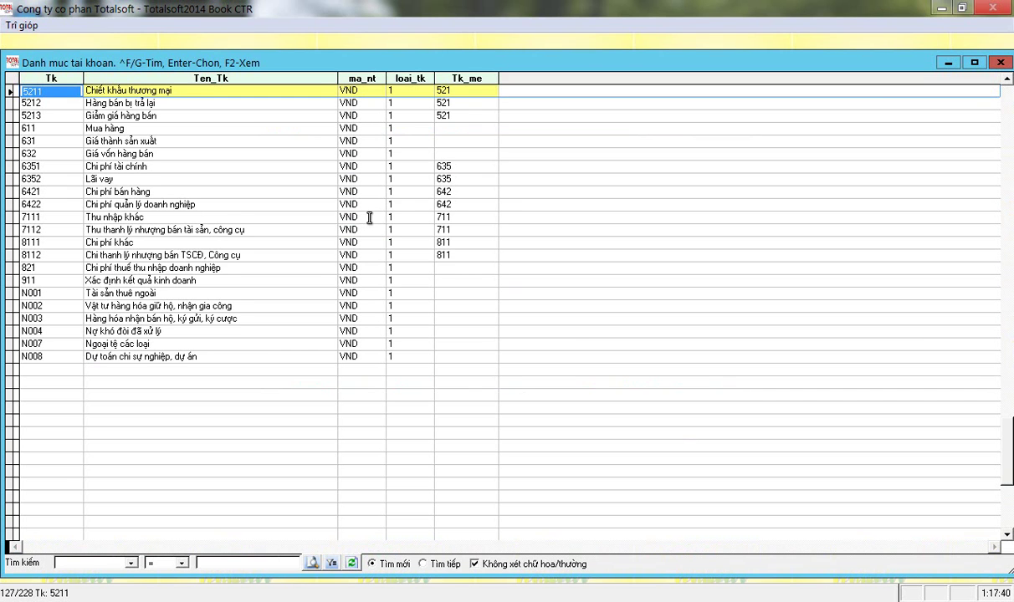
key("Return")
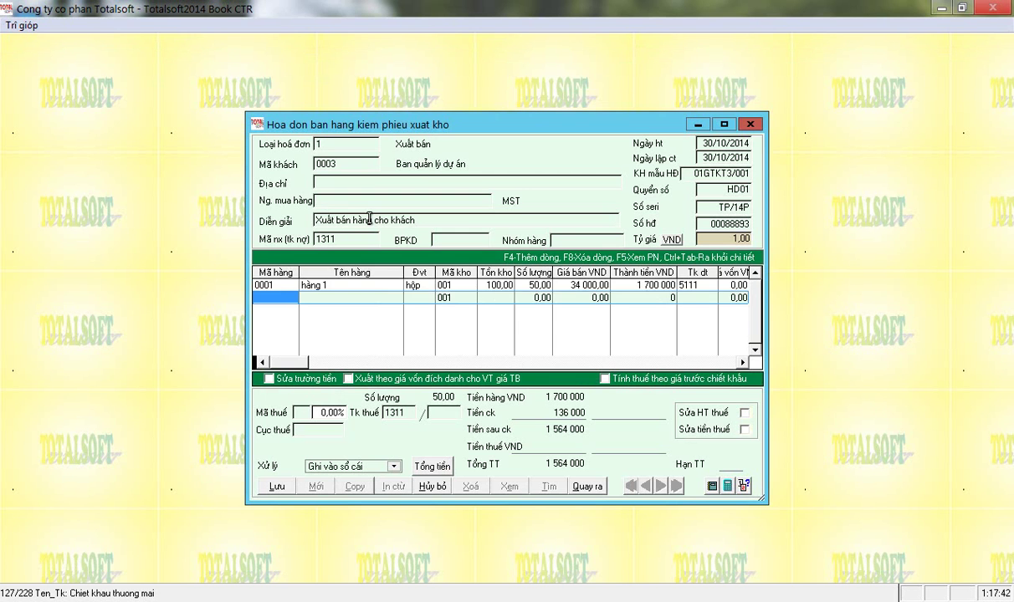
key("Return")
key("Right")
key("Return")
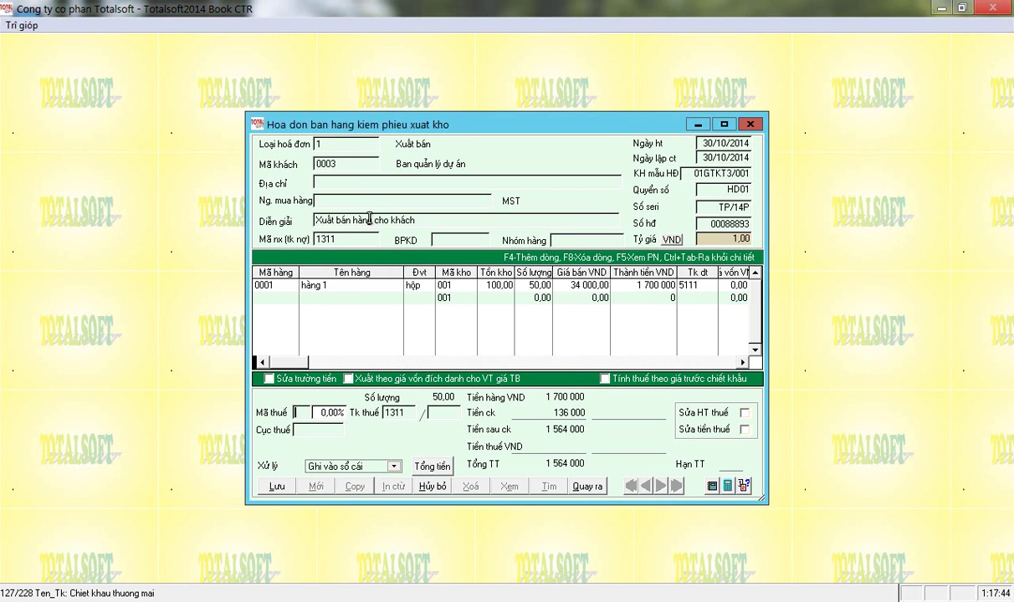
Apply tax code 10 for 10% VAT
key("shift+Tab")
type("10")
key("Return")
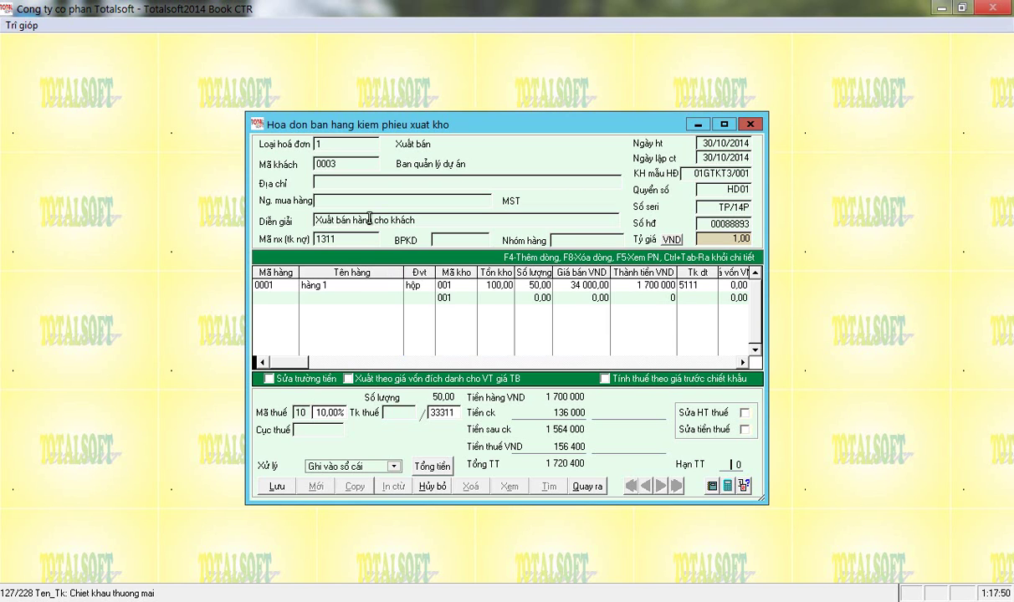
left_click(358, 239)
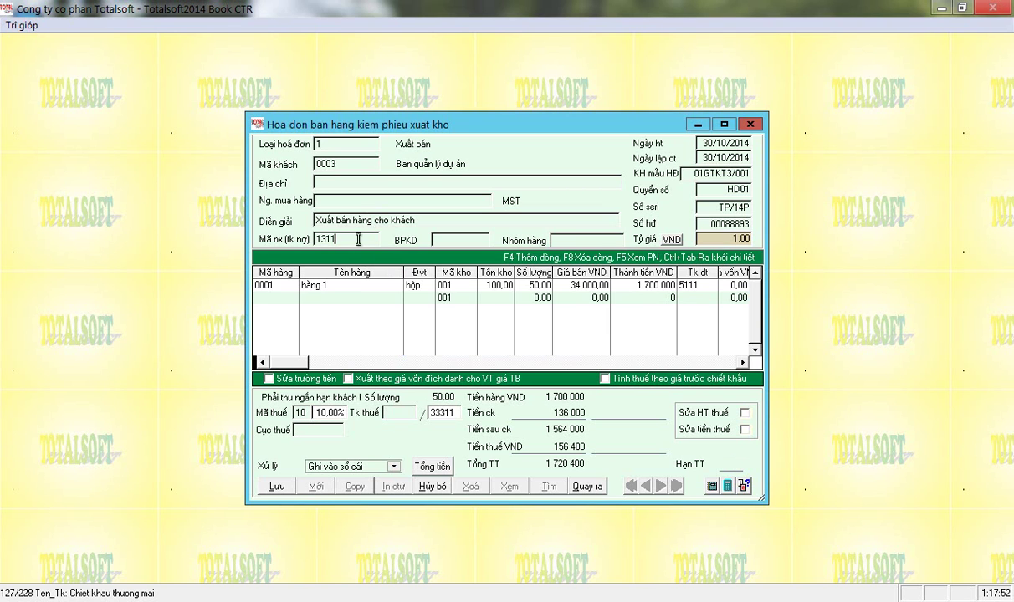
Change the tax code to 05 (5%) and calculate tax on the pre-discount price
left_click(299, 413)
key("BackSpace")
key("BackSpace")
key("Return")
key("Up")
key("Up")
key("Up")
key("Down")
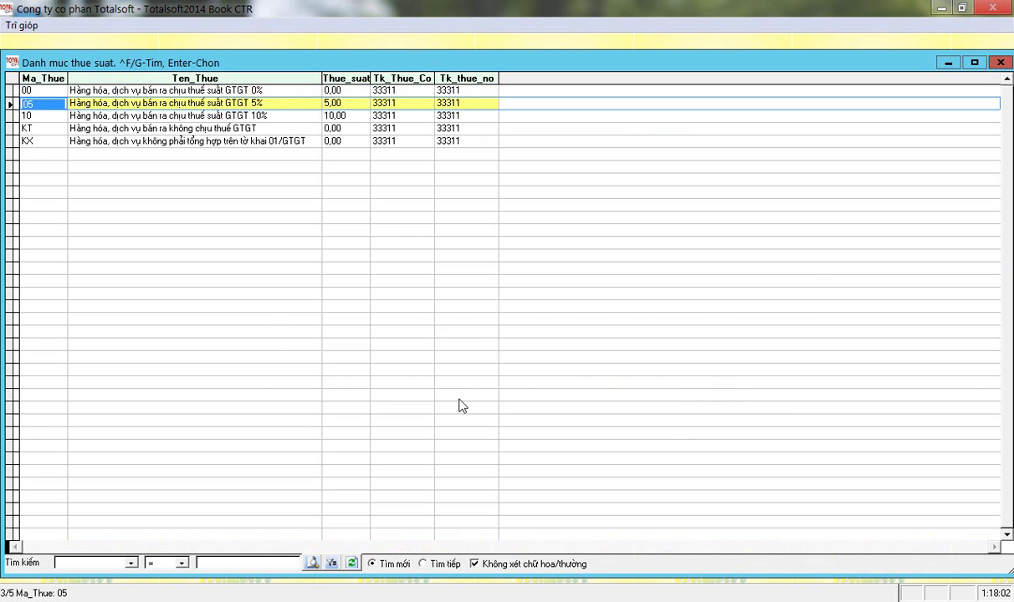
key("Return")
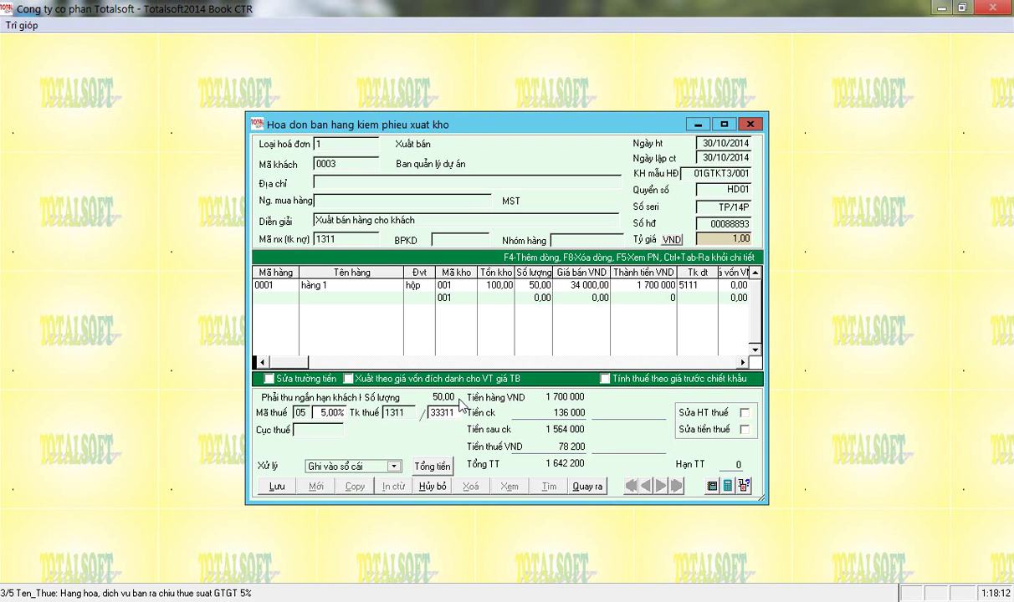
left_click(605, 379)
Turn off pre-discount tax calculation and save the invoice, accepting the VAT customer details
left_click(604, 379)
left_click(604, 379)
left_click(604, 379)
left_click(604, 379)
left_click(604, 379)
left_click(276, 485)
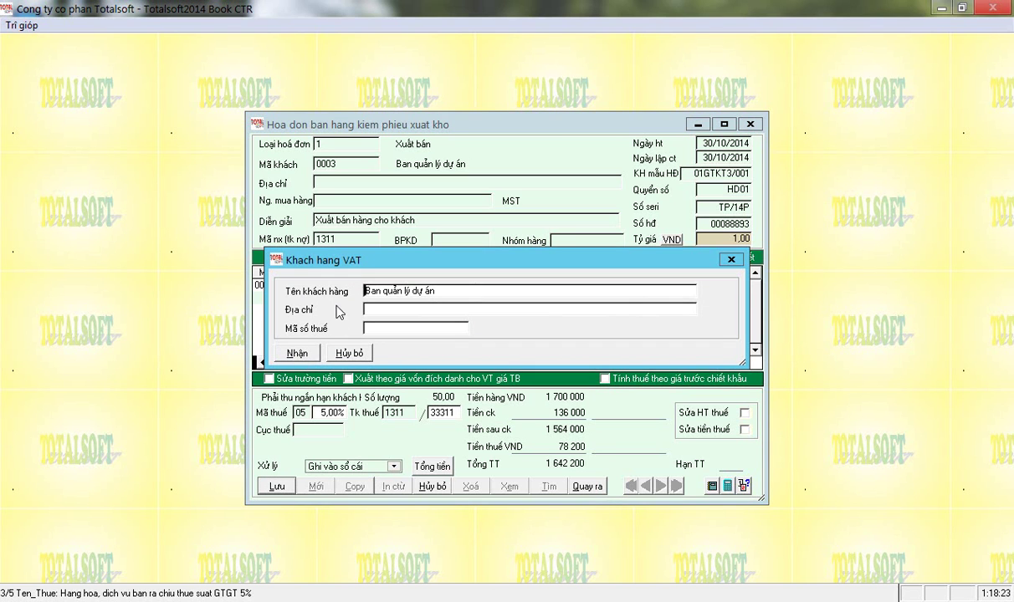
left_click_drag(453, 261, 490, 233)
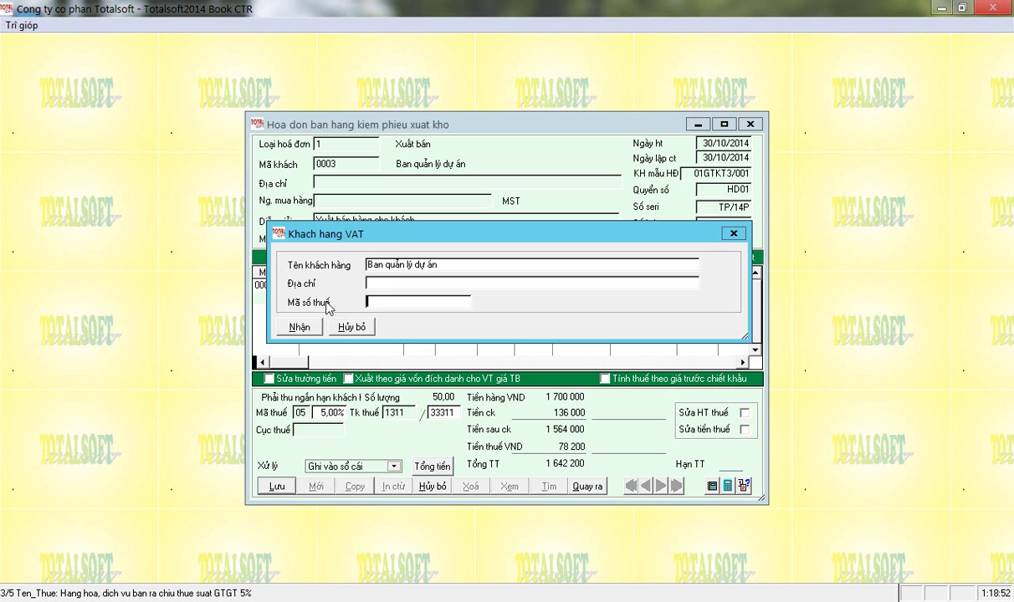
left_click(301, 327)
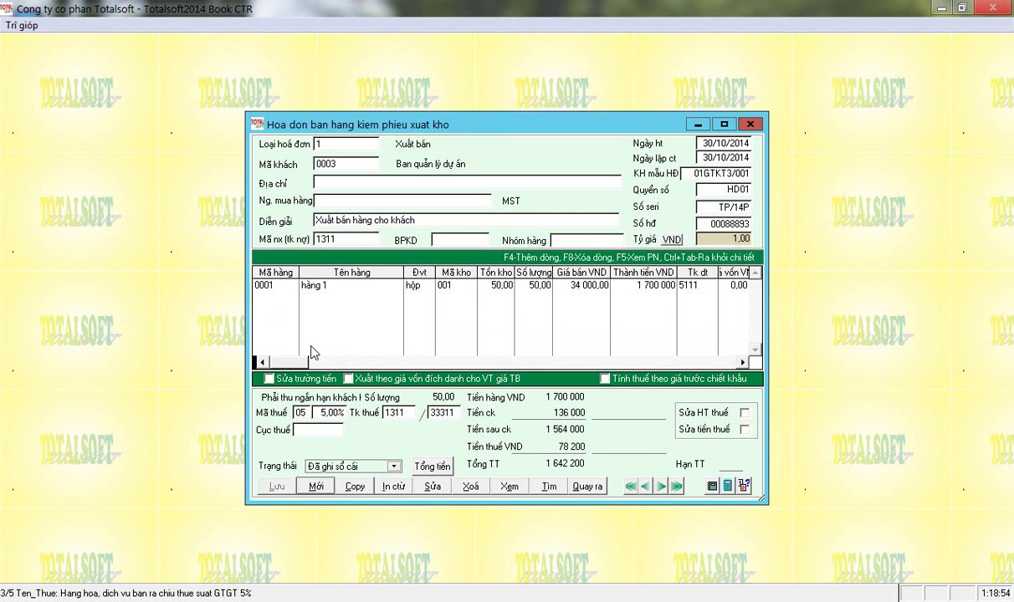
Close and reopen the saved invoice to review its Giá vốn and Tiền vốn cost columns
key("Escape")
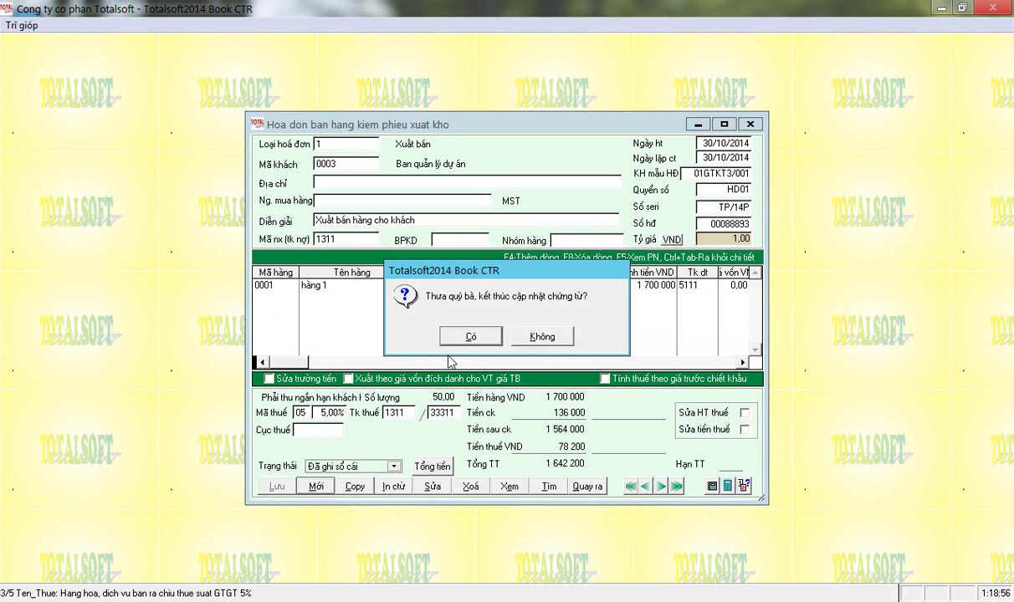
key("Return")
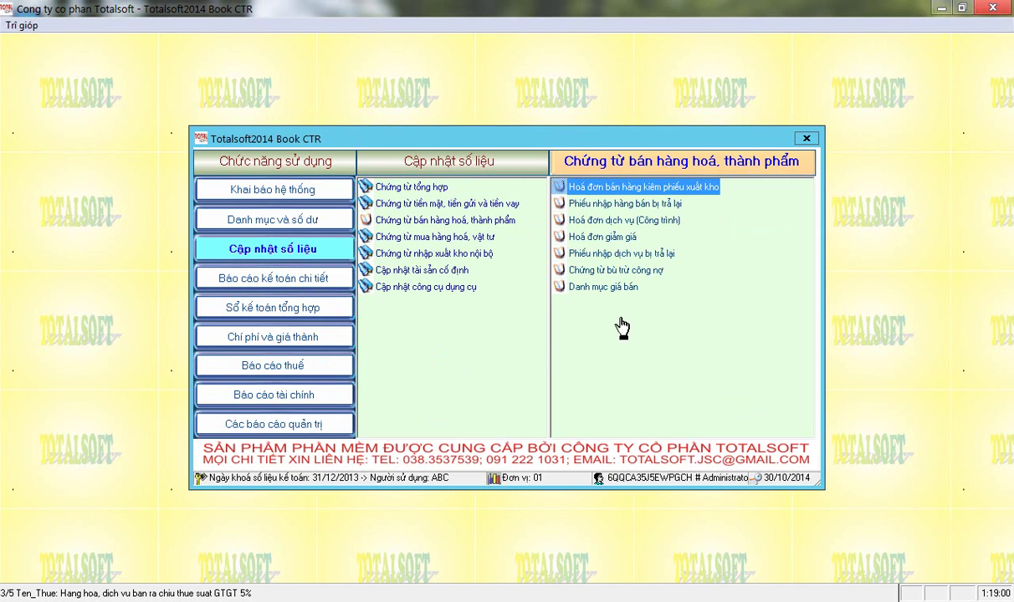
double_click(613, 191)
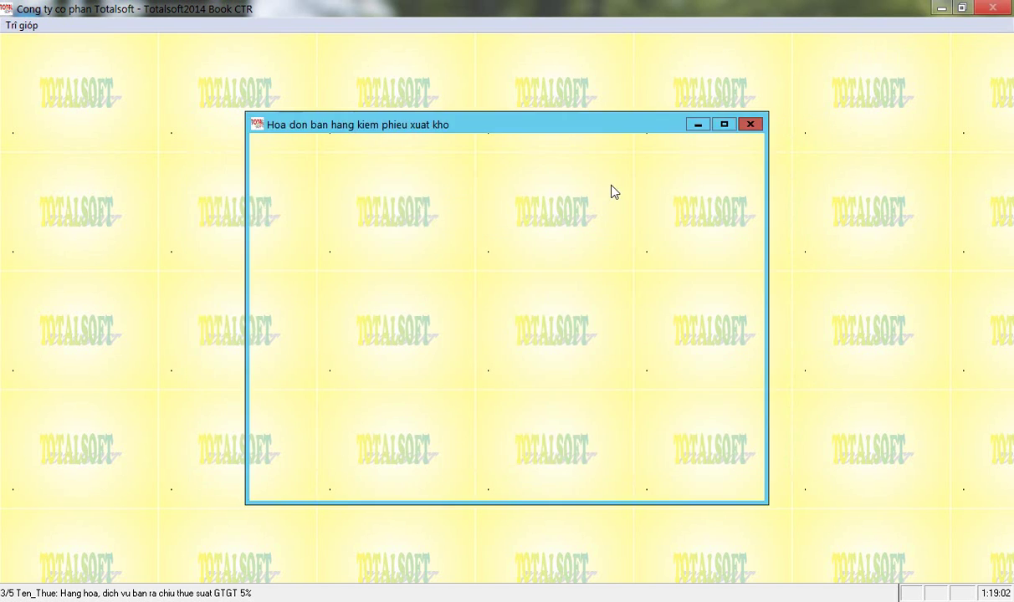
key("Return")
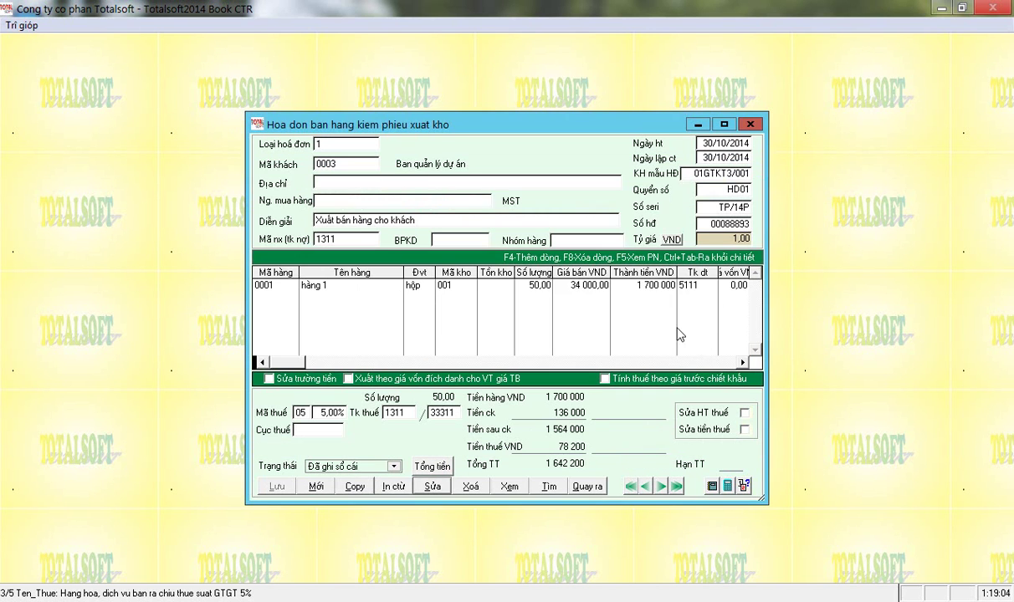
left_click(741, 363)
left_click(741, 363)
left_click(741, 362)
left_click(741, 362)
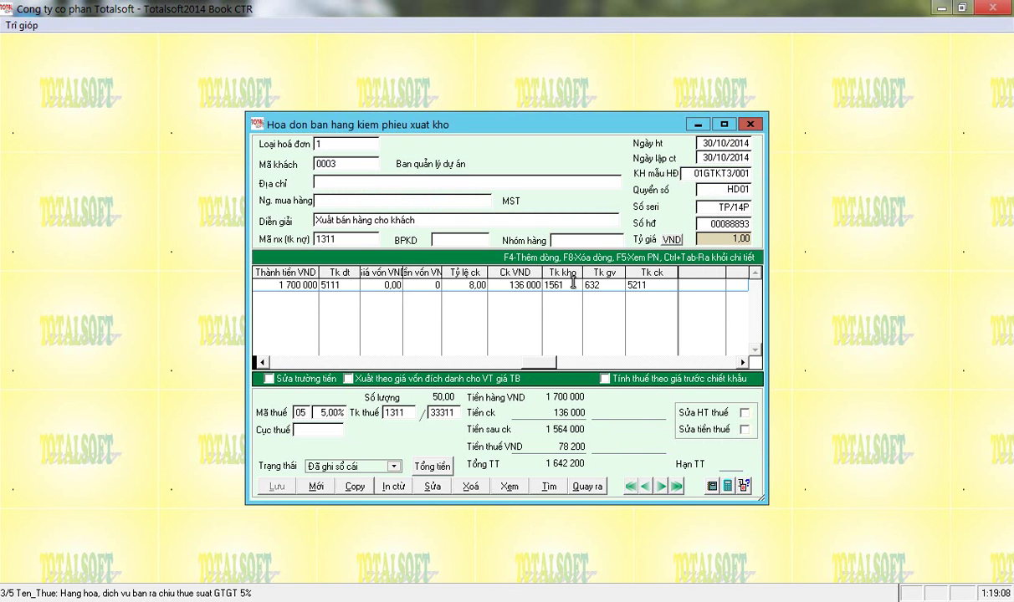
left_click_drag(405, 271, 486, 272)
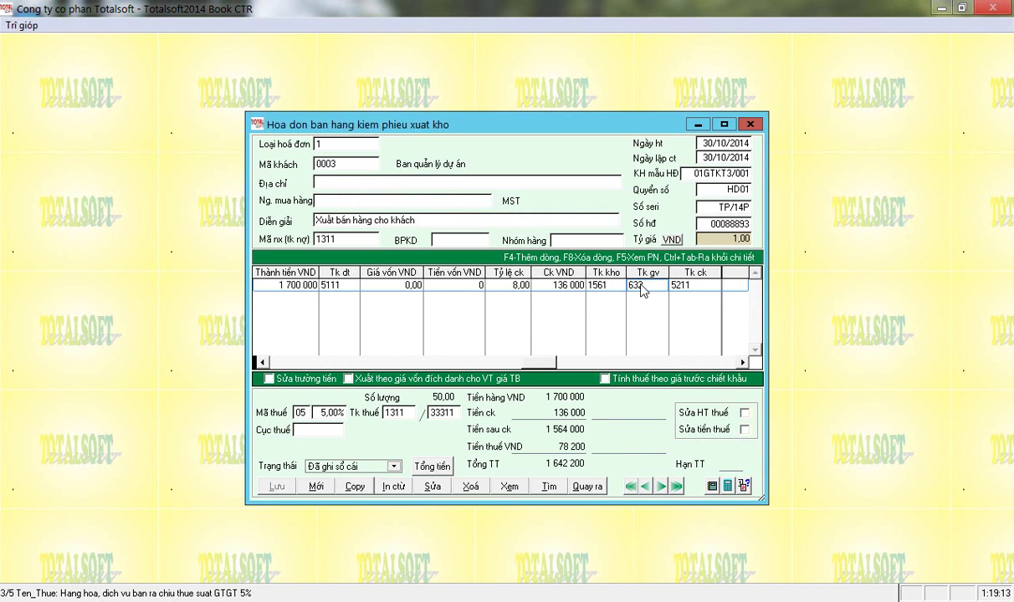
left_click(389, 293)
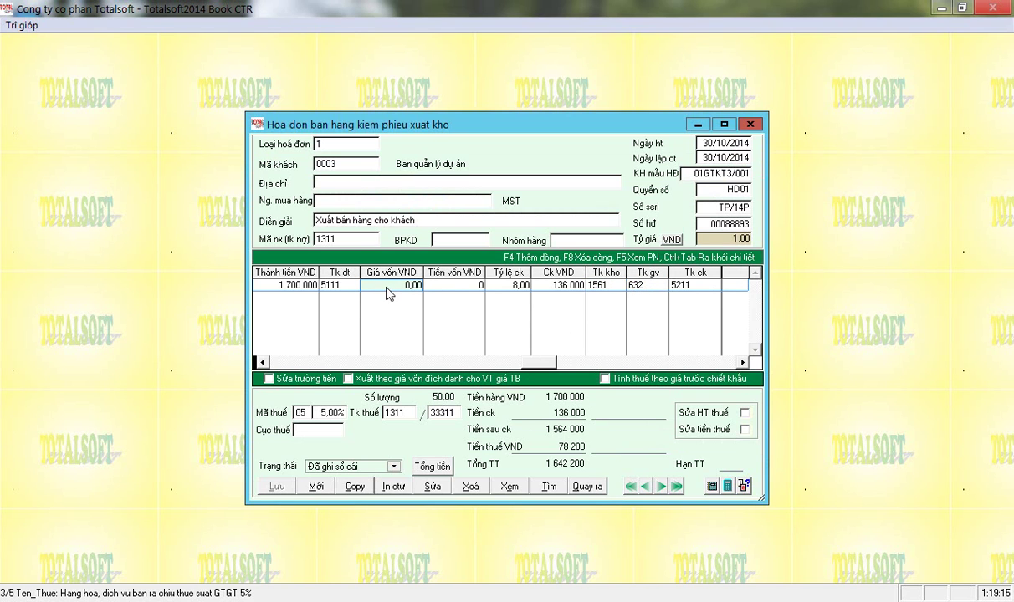
left_click(450, 293)
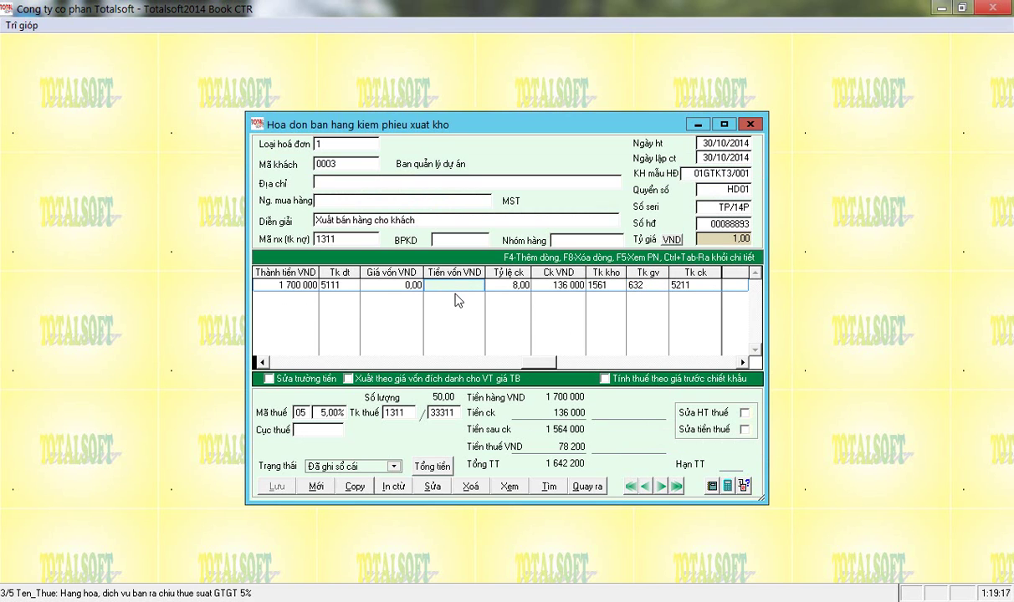
left_click(389, 284)
Exit the invoice and select Hoá đơn dịch vụ (Công trình)
key("Escape")
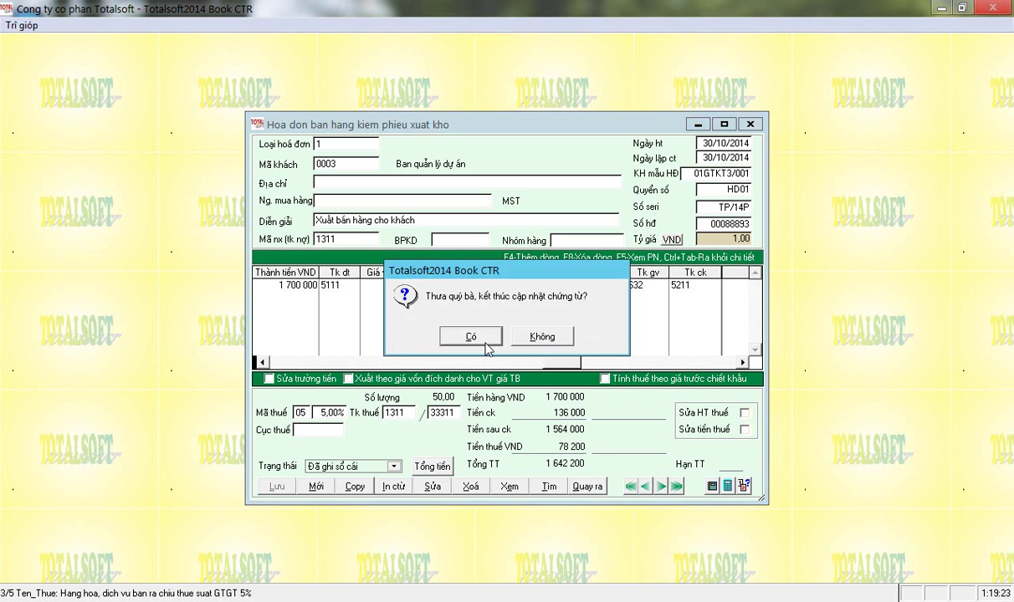
left_click(470, 337)
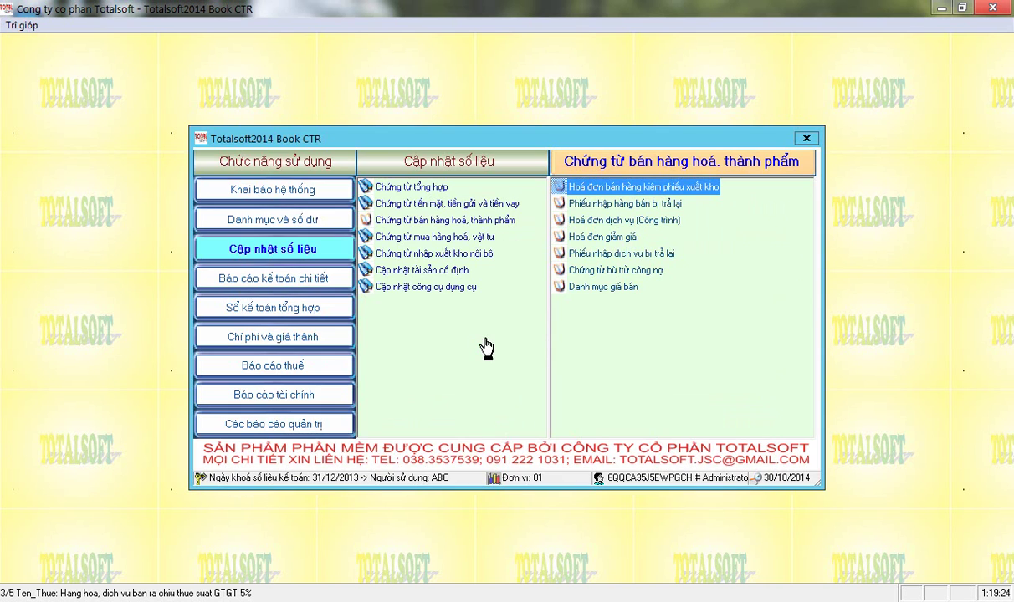
left_click(627, 222)
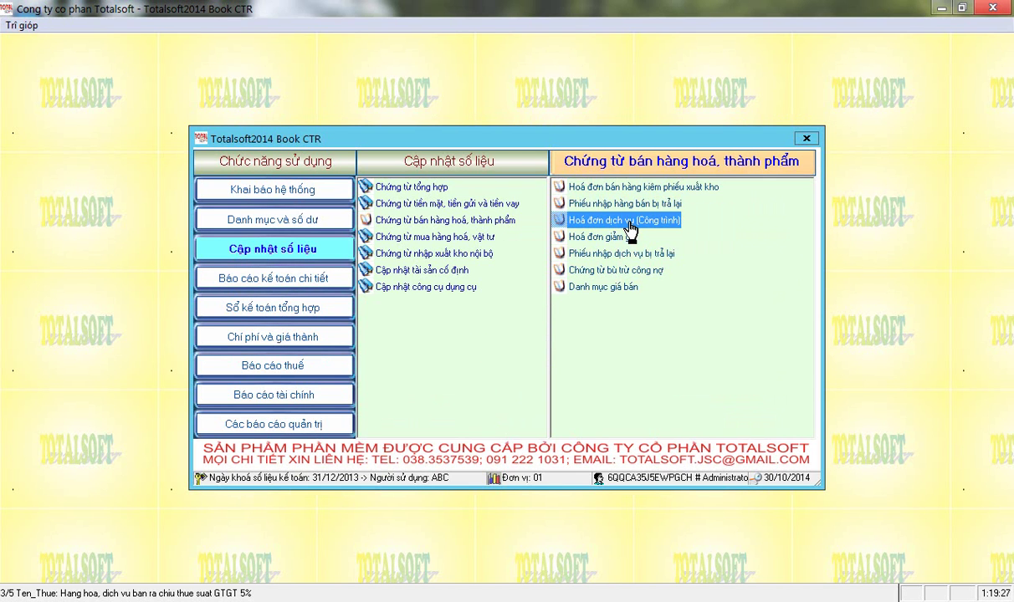
Start a service invoice for customer 0003 with debit 1311, series TP/14 and revenue account 5111
double_click(629, 221)
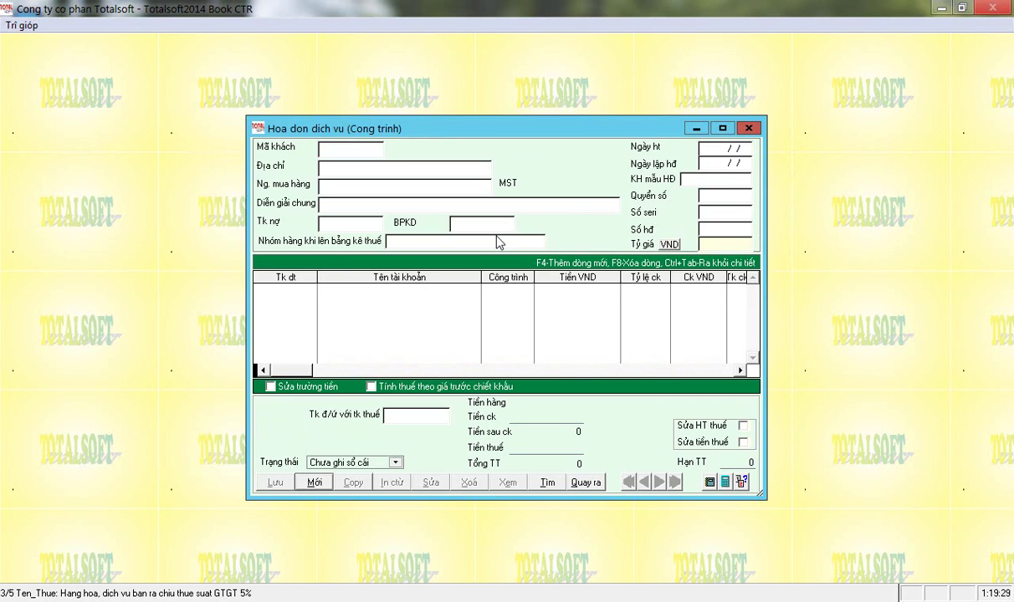
key("Return")
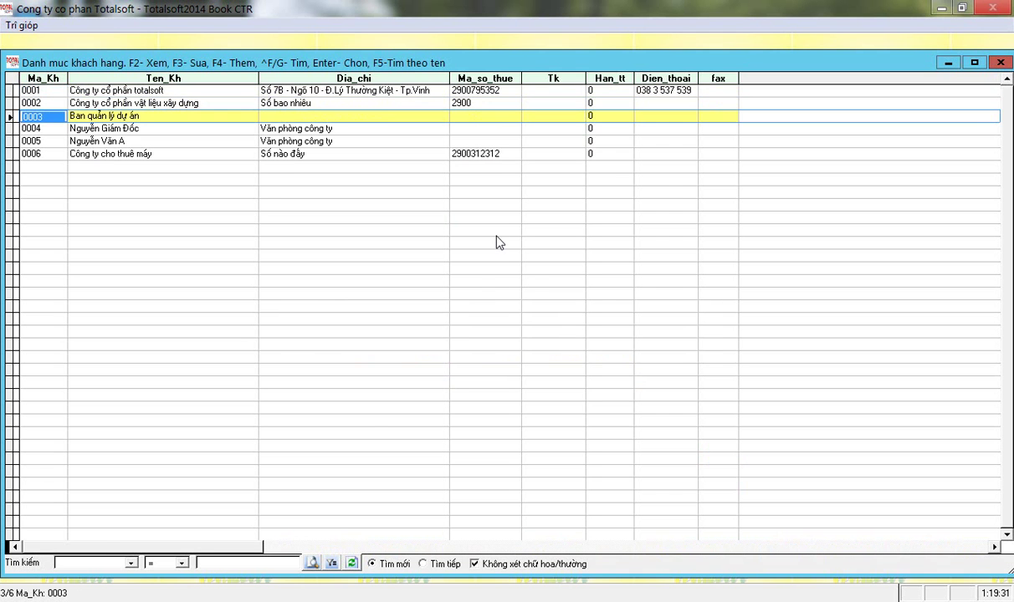
key("Return")
key("Return")
type("1311")
key("Return")
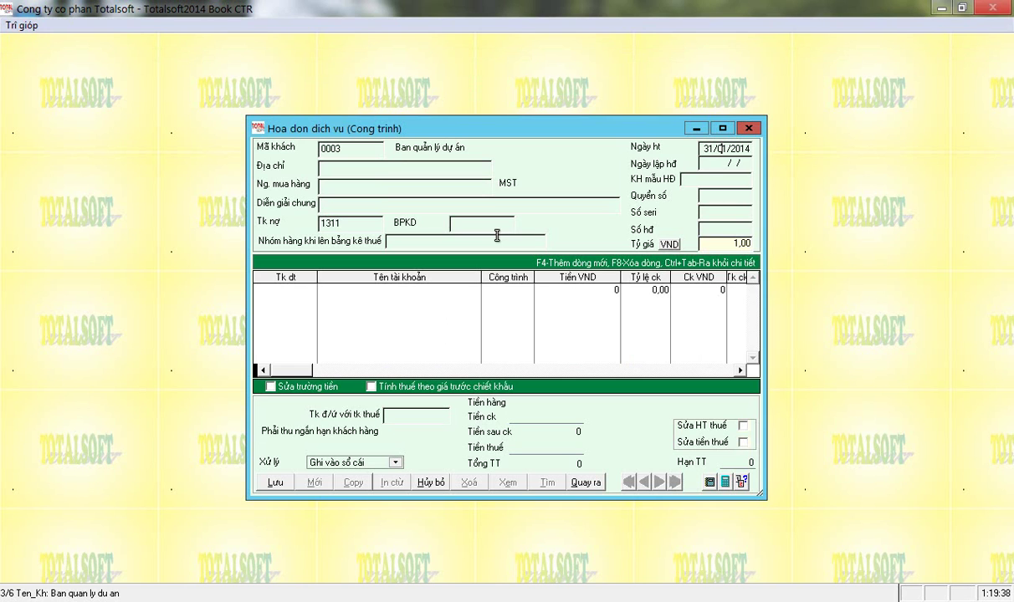
key("Return")
key("Return")
key("Return")
key("Return")
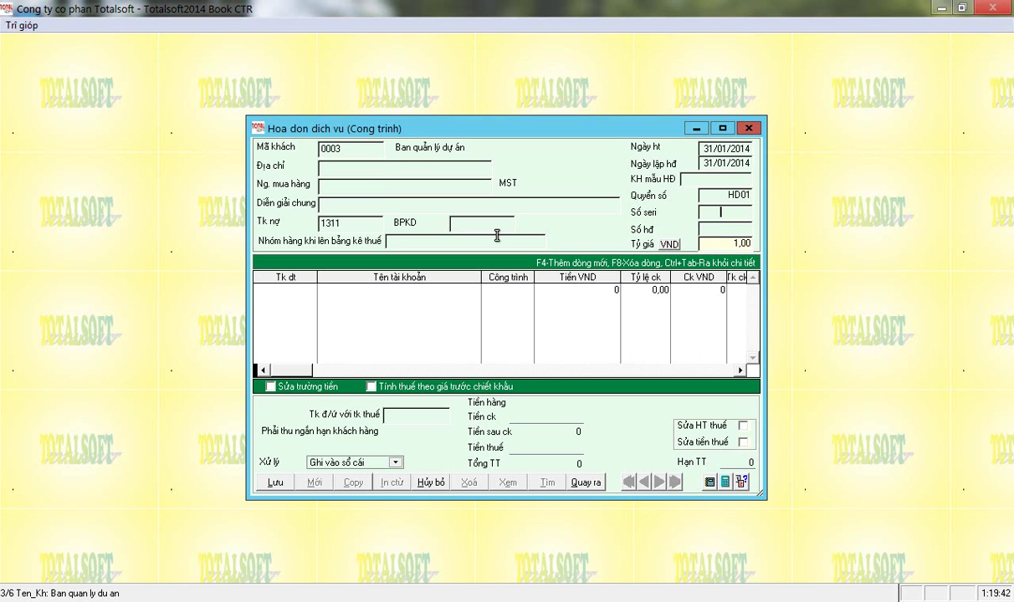
type("TP/14")
key("Return")
key("Return")
key("Return")
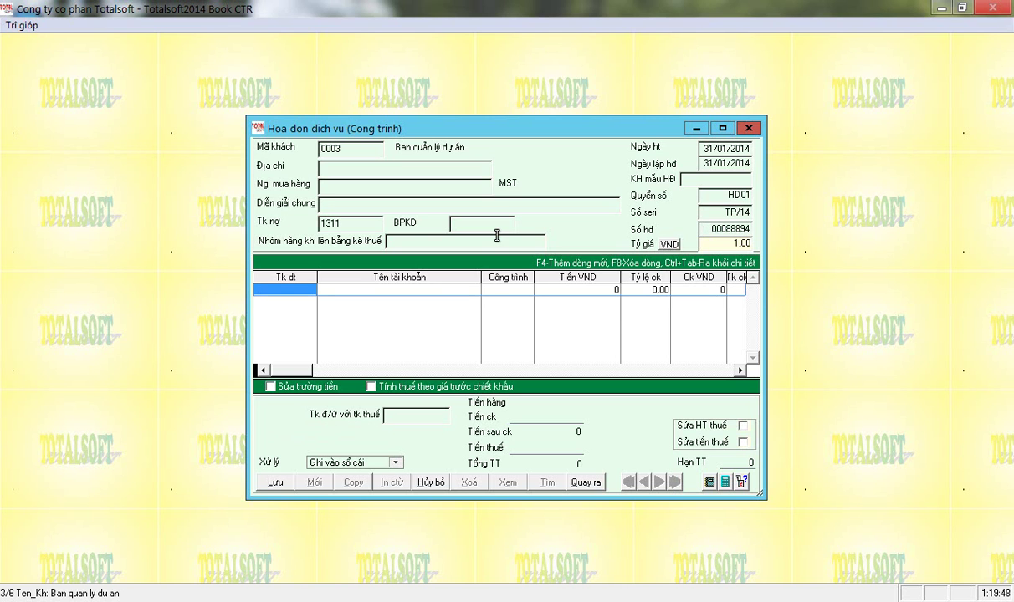
type("5111")
key("Return")
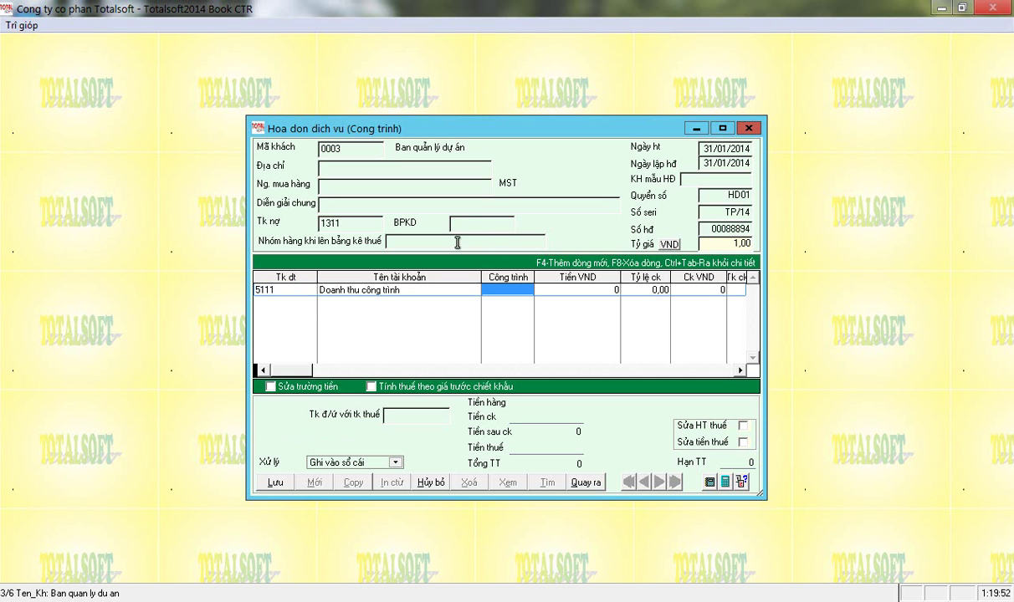
Fill in the line's tax goods group and open the project list
left_click(434, 229)
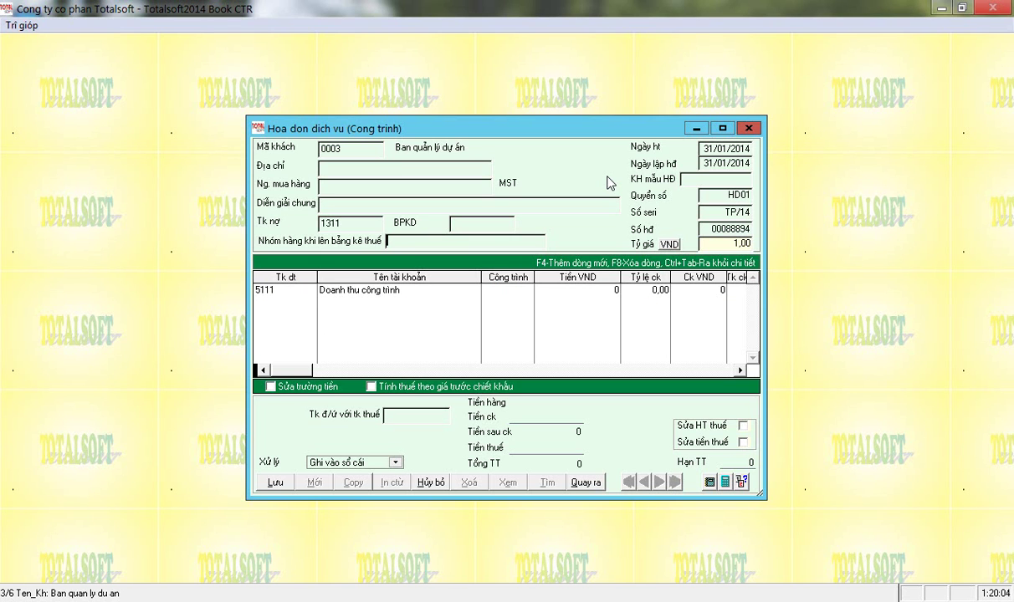
type("khc")
key("BackSpace")
key("BackSpace")
key("BackSpace")
key("BackSpace")
type("lưcowngj")
key("BackSpace")
key("BackSpace")
key("BackSpace")
key("BackSpace")
key("BackSpace")
key("BackSpace")
type("lưc")
type(" công trình")
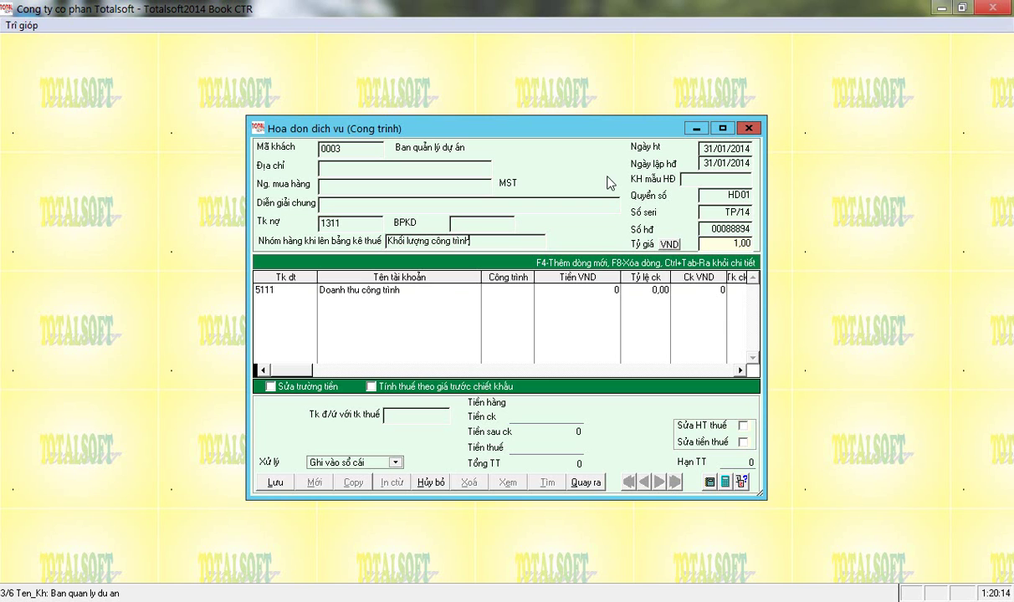
key("Return")
key("shift+Tab")
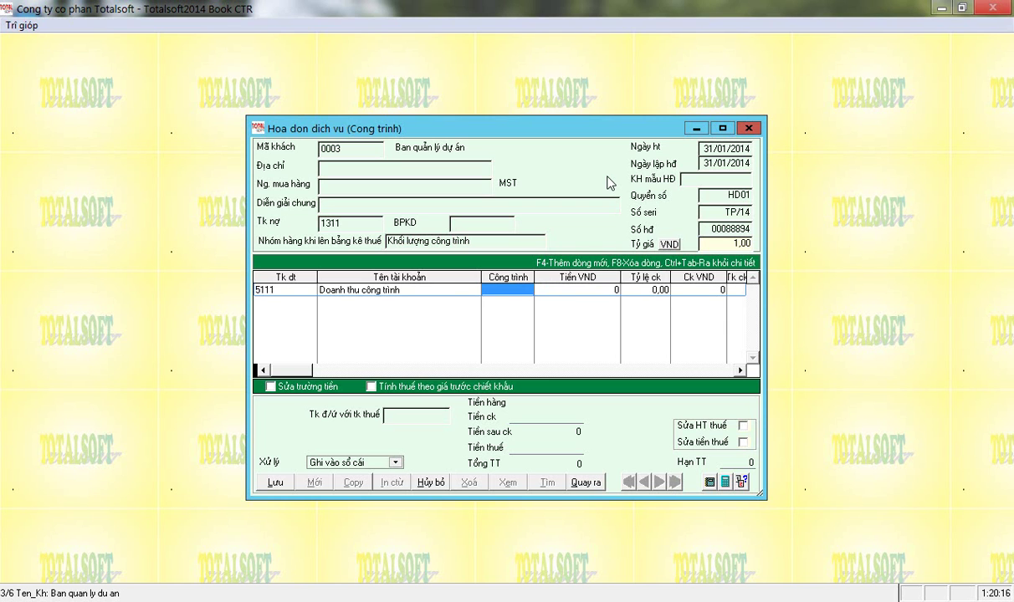
key("Return")
key("Return")
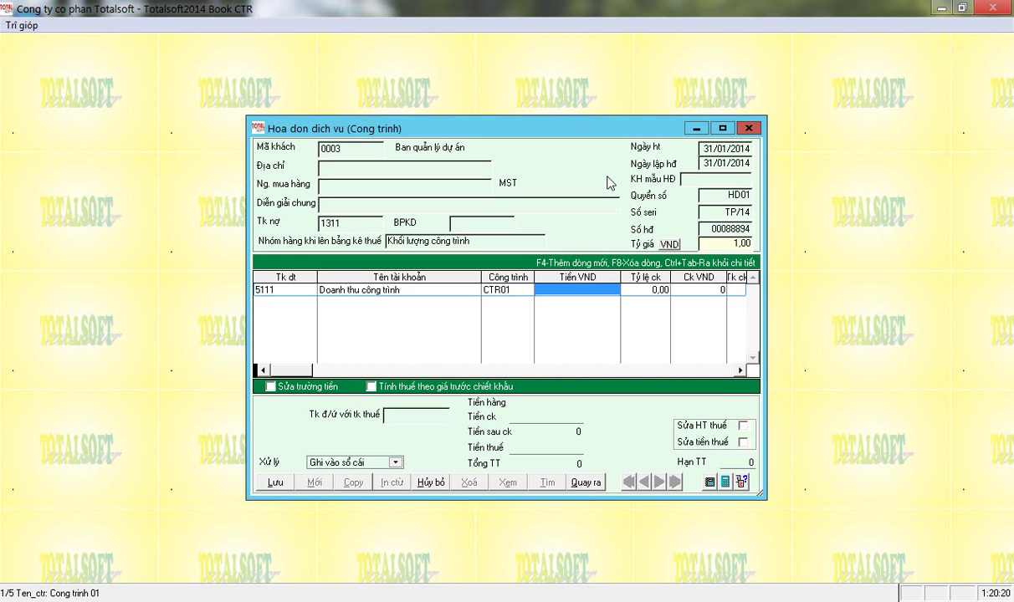
Enter 50 000 000 revenue at 10% VAT and post the invoice for 55 000 000
type("50 000 0")
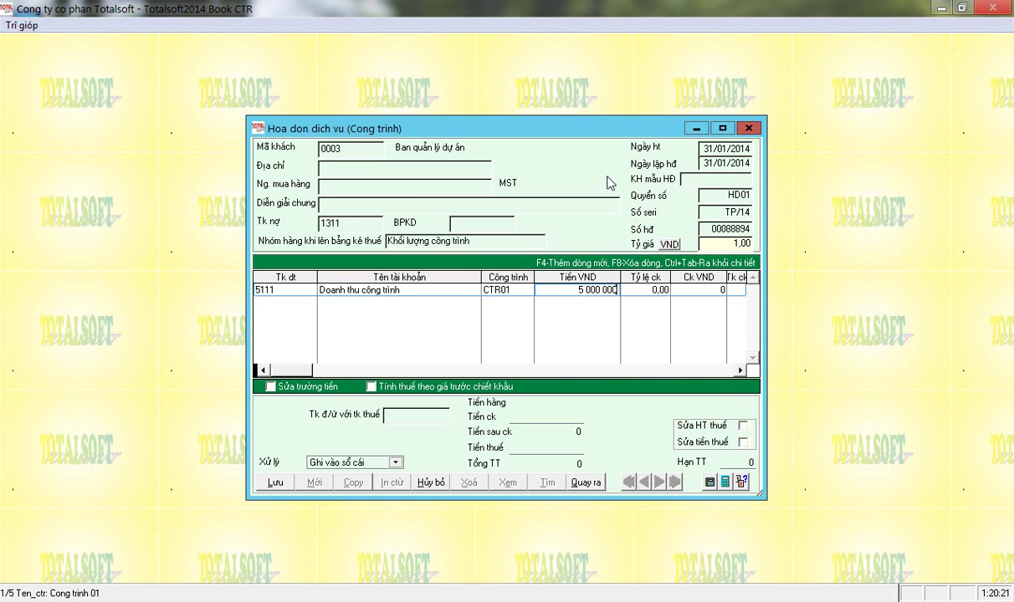
type("00")
key("Return")
key("Return")
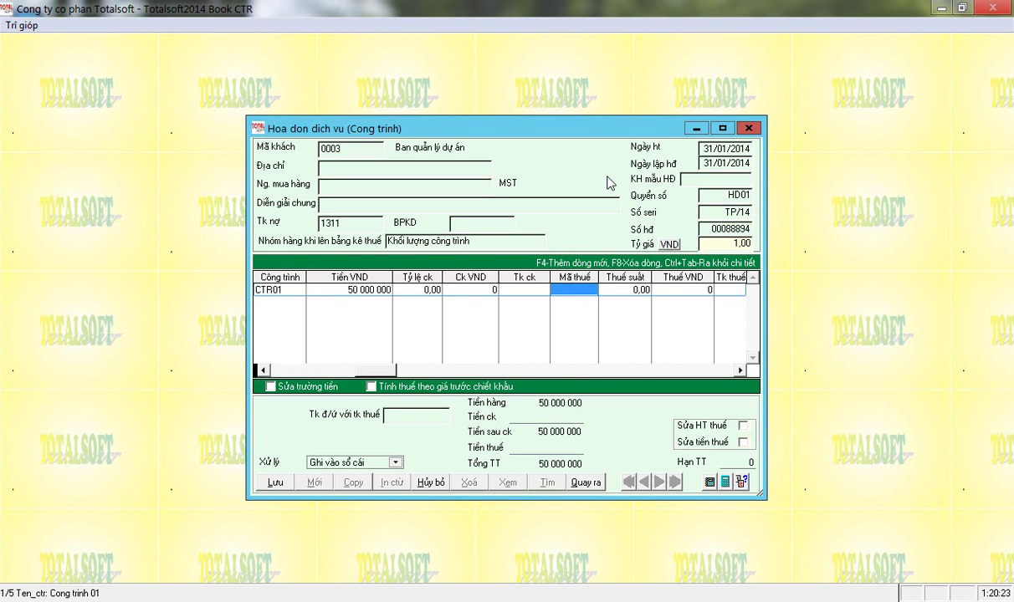
key("Return")
key("Down")
key("Down")
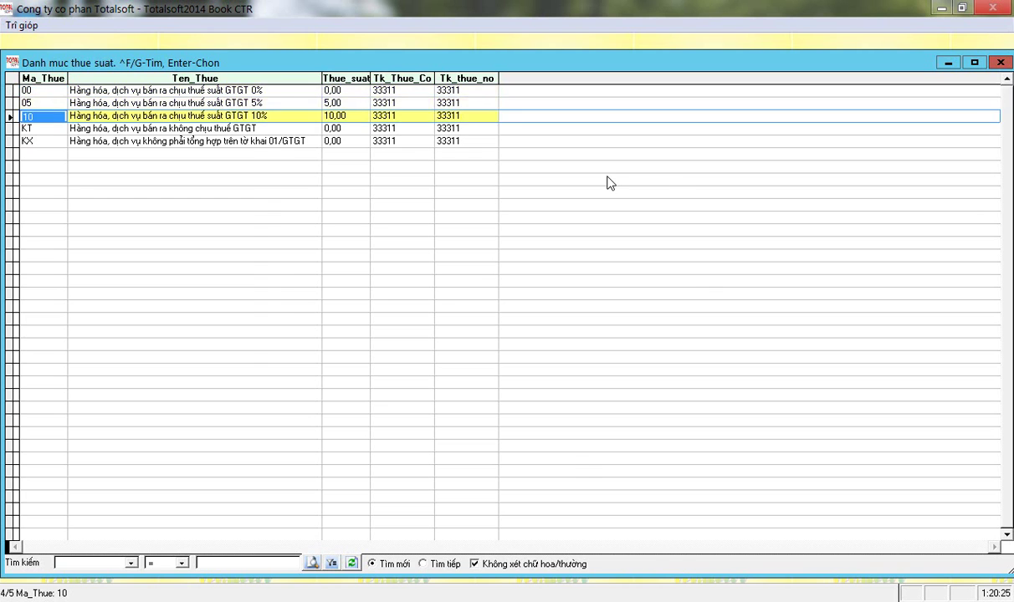
key("Return")
key("Return")
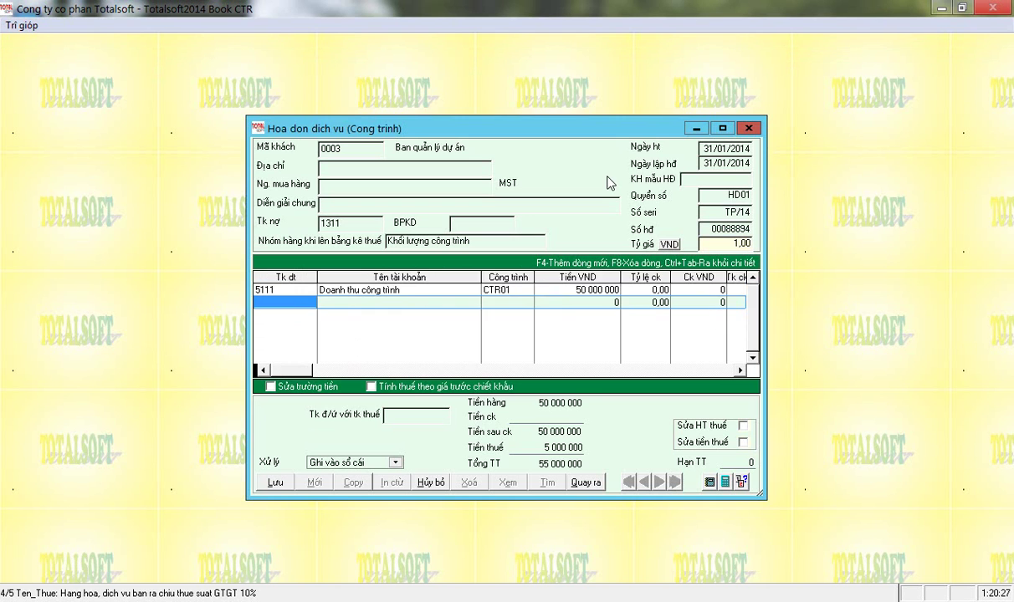
key("Return")
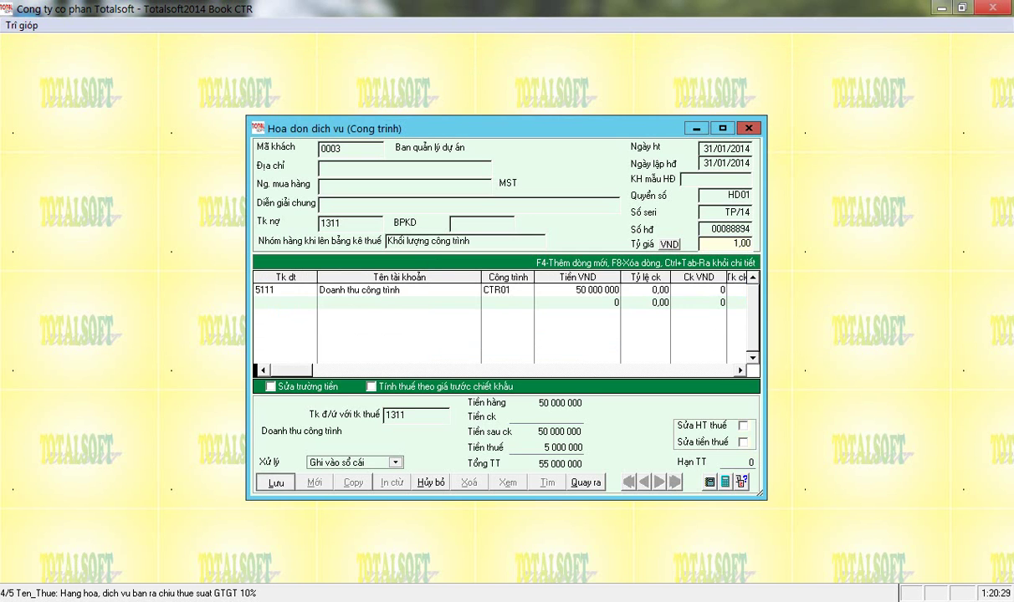
key("Return")
key("Return")
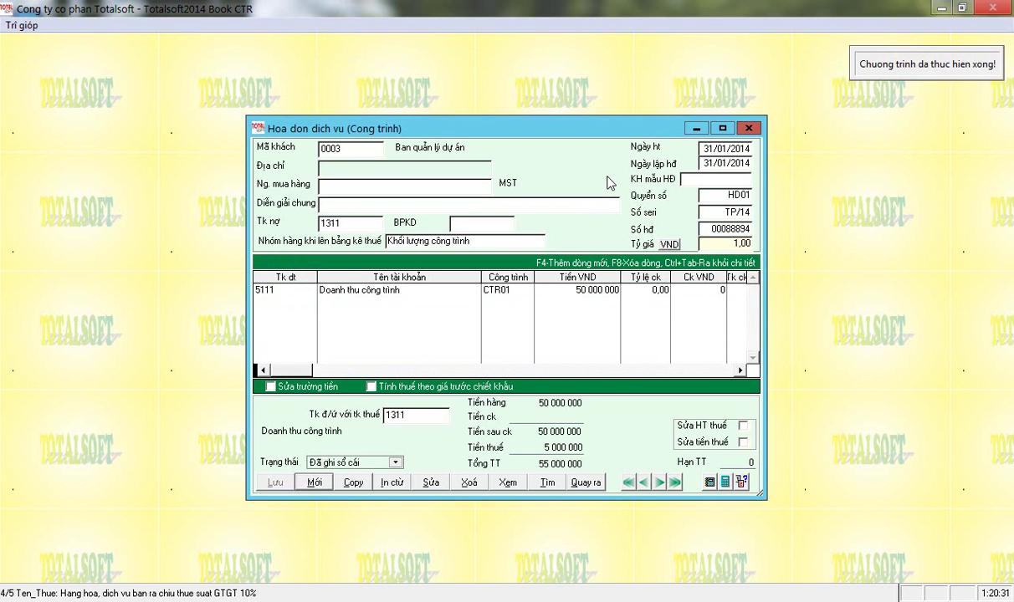
Run the construction project cost report for account 154 from 01/01/2014
key("Escape")
key("Return")
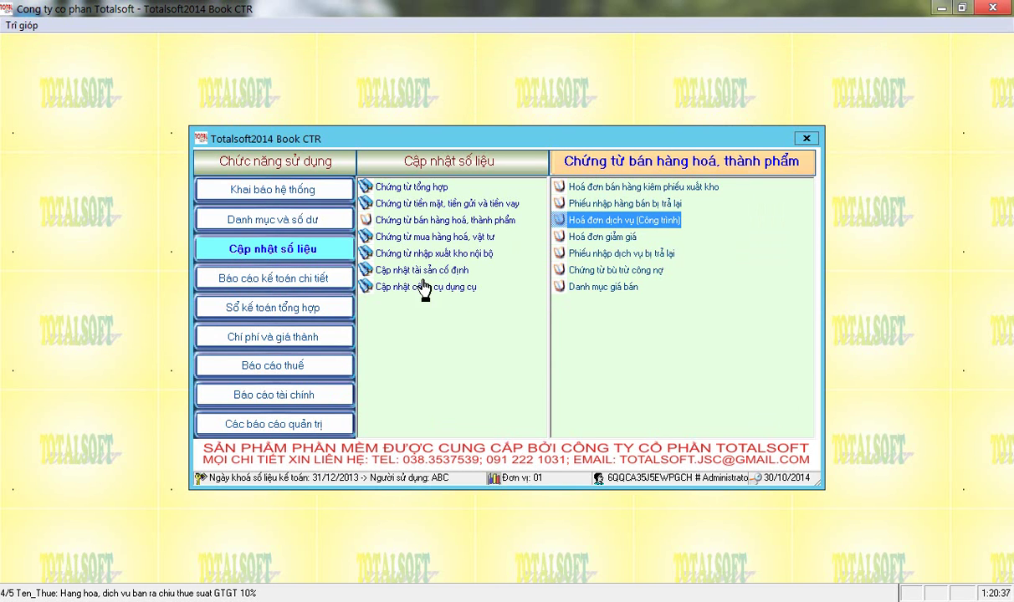
left_click(292, 339)
left_click(464, 223)
left_click(572, 188)
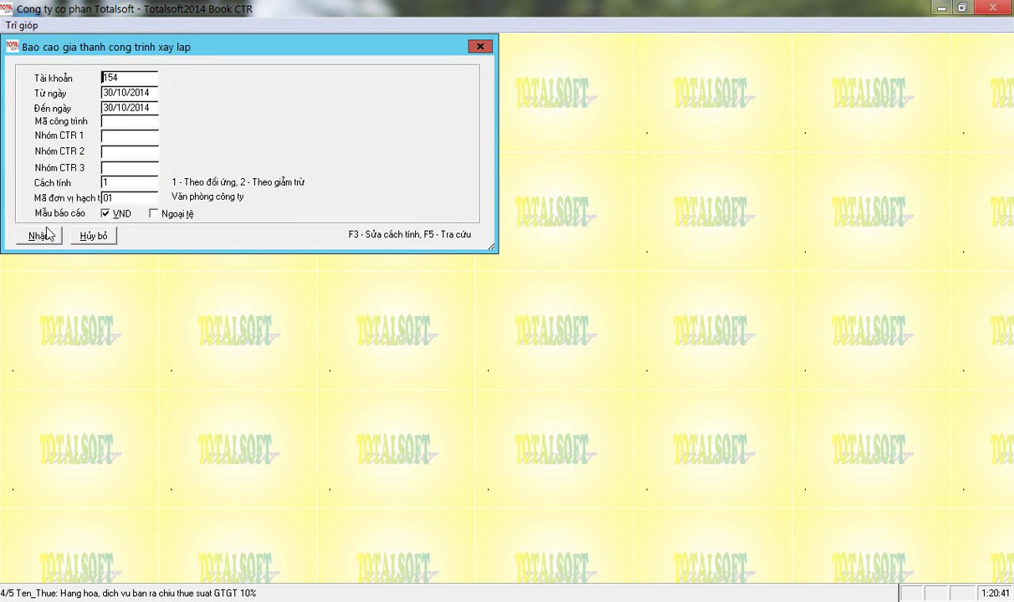
key("Return")
type("01012014")
key("Return")
left_click(48, 233)
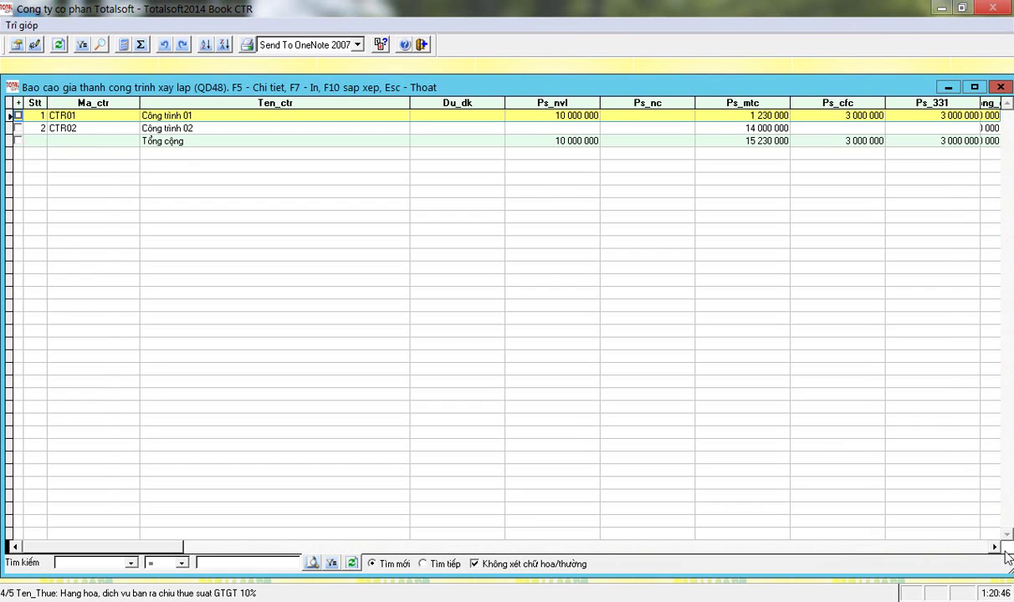
Review CTR01's Ps_511 and Ps_632 columns in the report, then close it
left_click(994, 546)
left_click(994, 547)
left_click(993, 546)
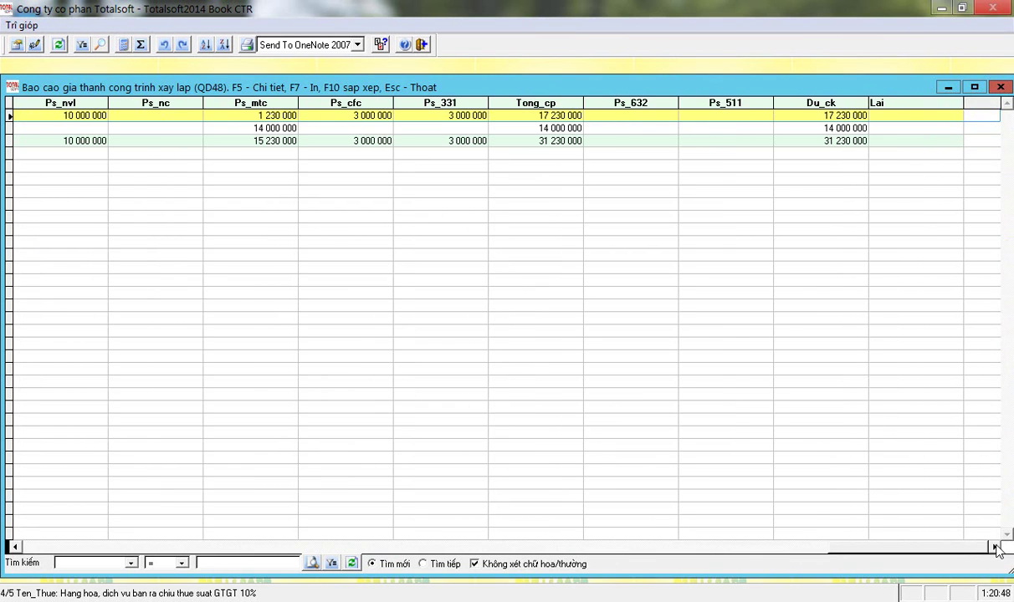
left_click(727, 127)
left_click(726, 116)
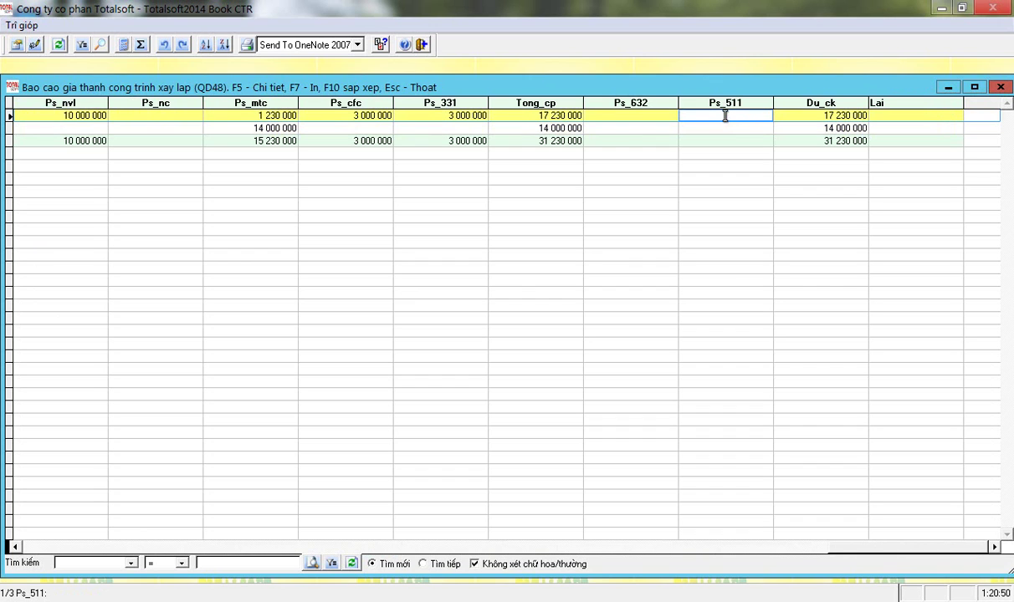
left_click(690, 115)
left_click(694, 114)
left_click_drag(680, 114, 771, 117)
left_click_drag(586, 114, 678, 115)
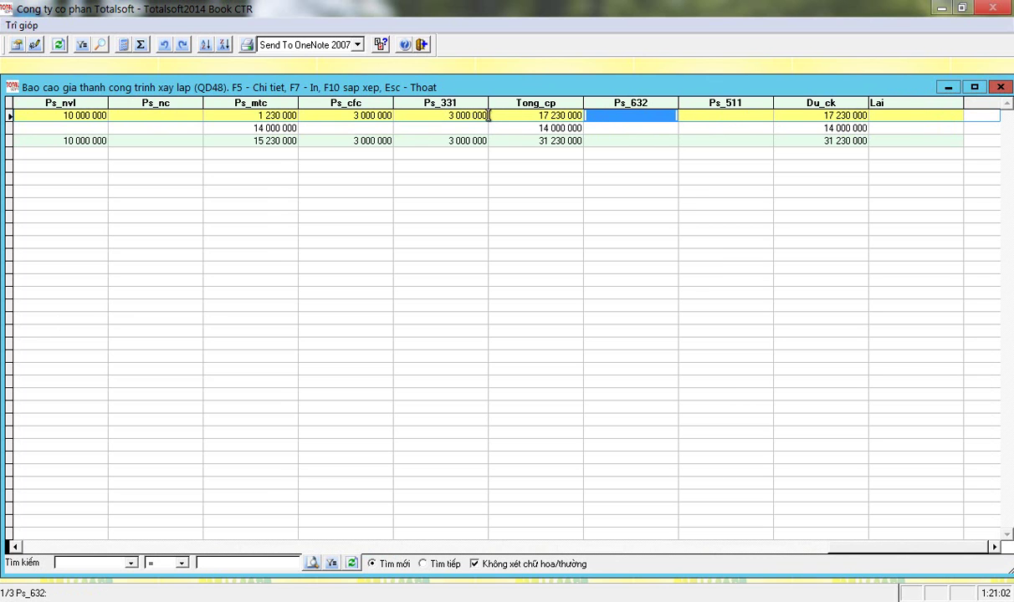
key("Escape")
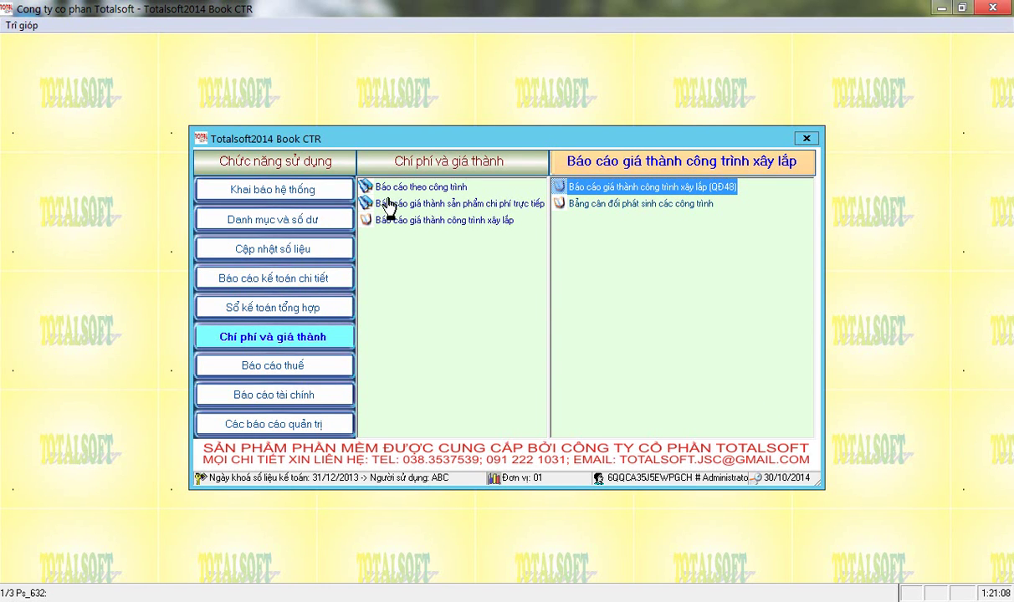
Run the trial balance and check account 5111's detail showing the 50 000 000 CTR01 entry
left_click(273, 395)
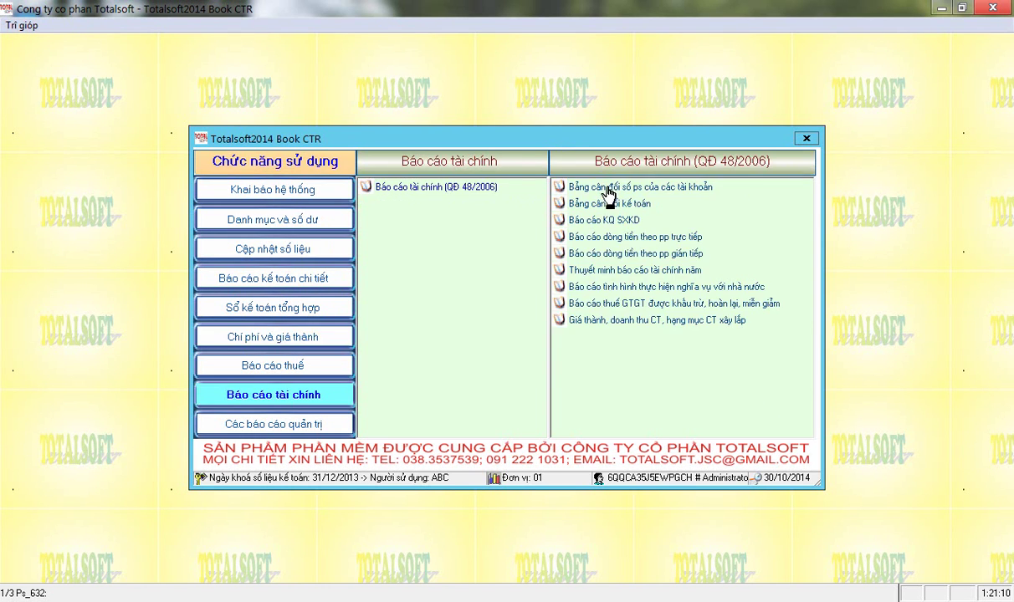
double_click(573, 184)
left_click(44, 171)
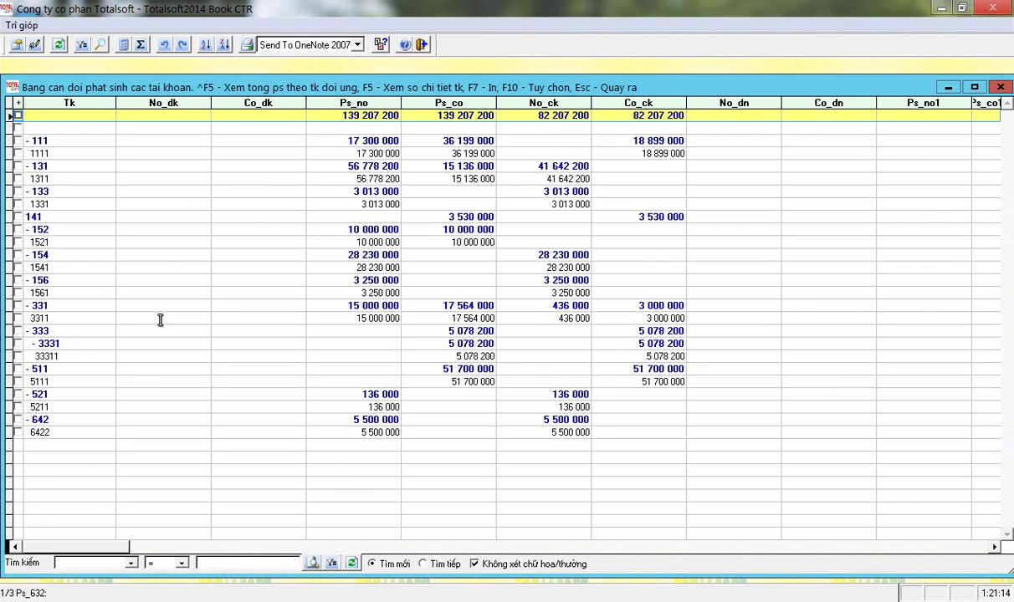
double_click(411, 382)
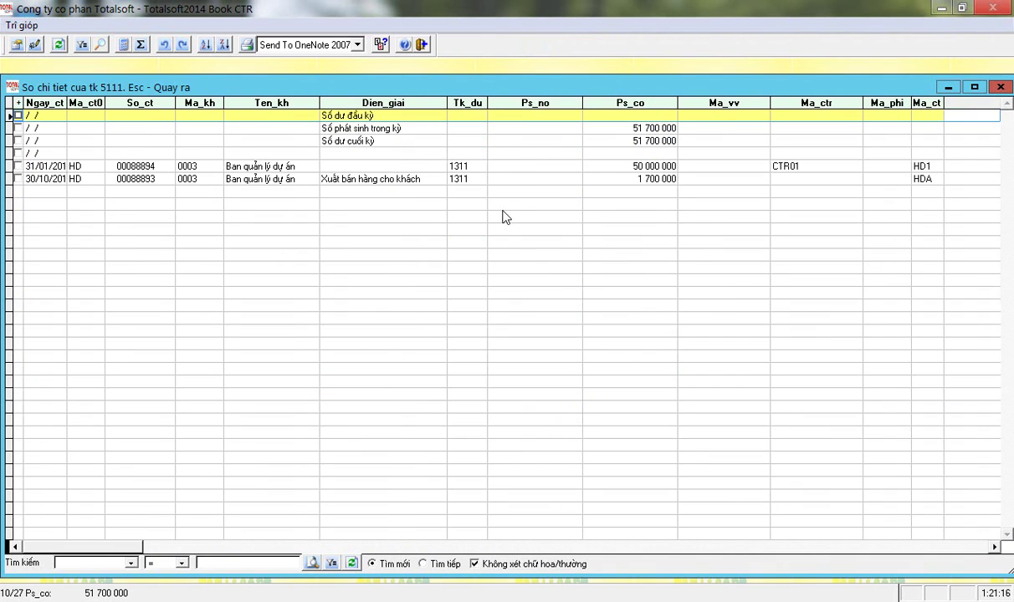
left_click(610, 165)
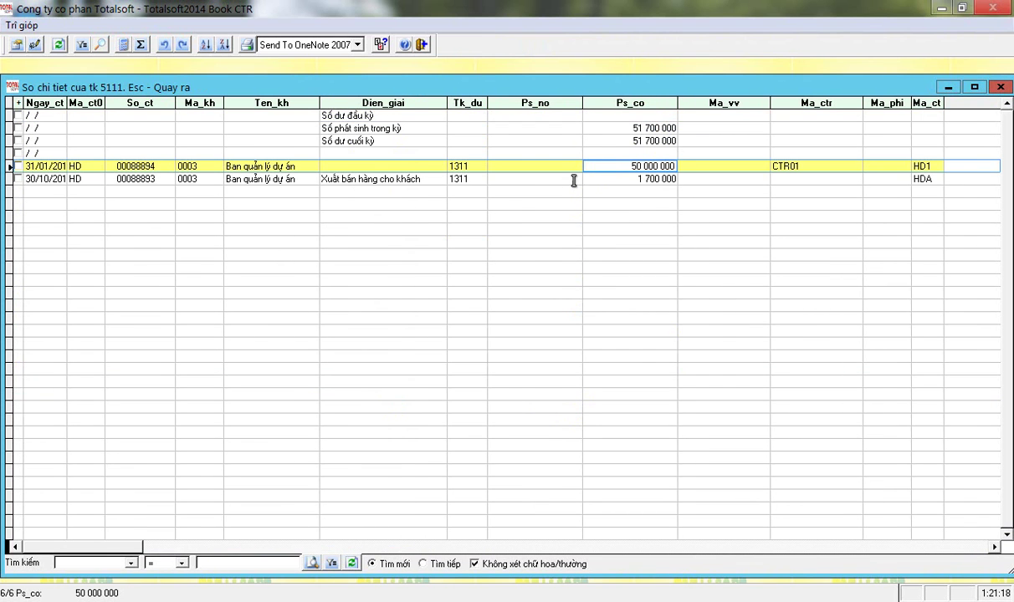
key("Escape")
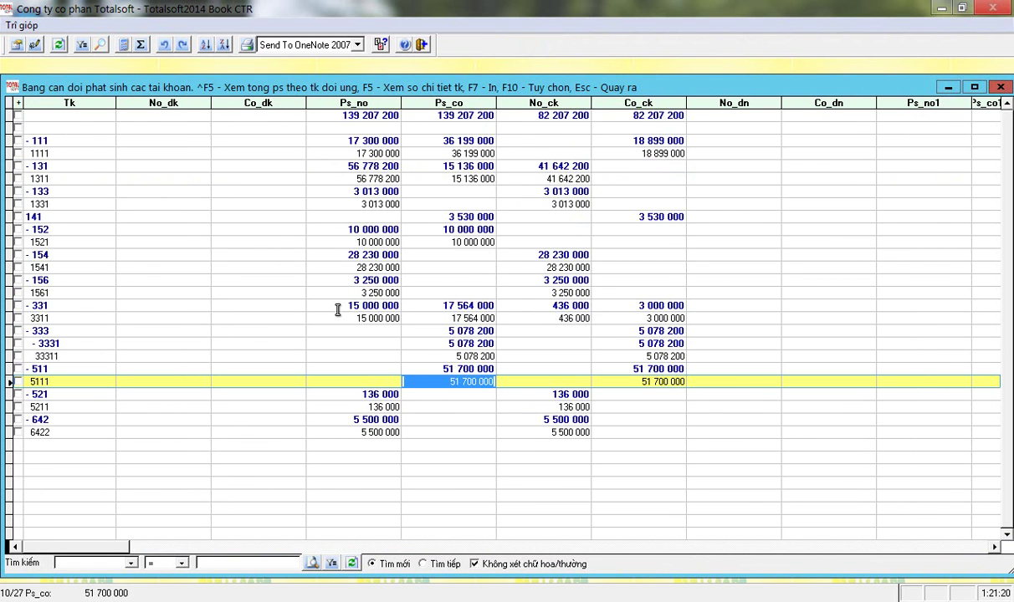
key("Escape")
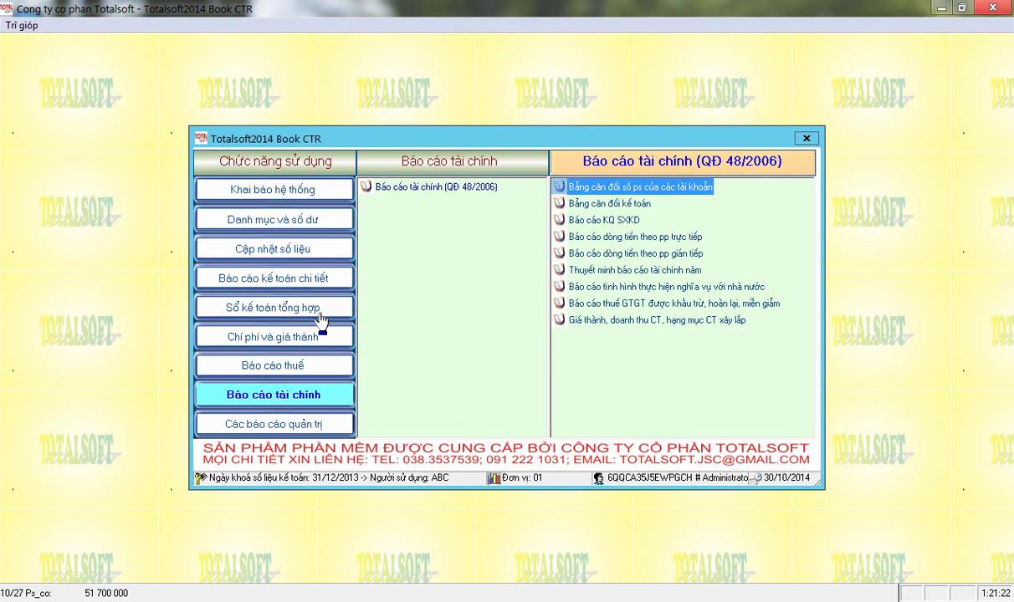
Under Cập nhật số liệu, bring up the Chứng từ nhập xuất kho nội bộ document functions
left_click(297, 248)
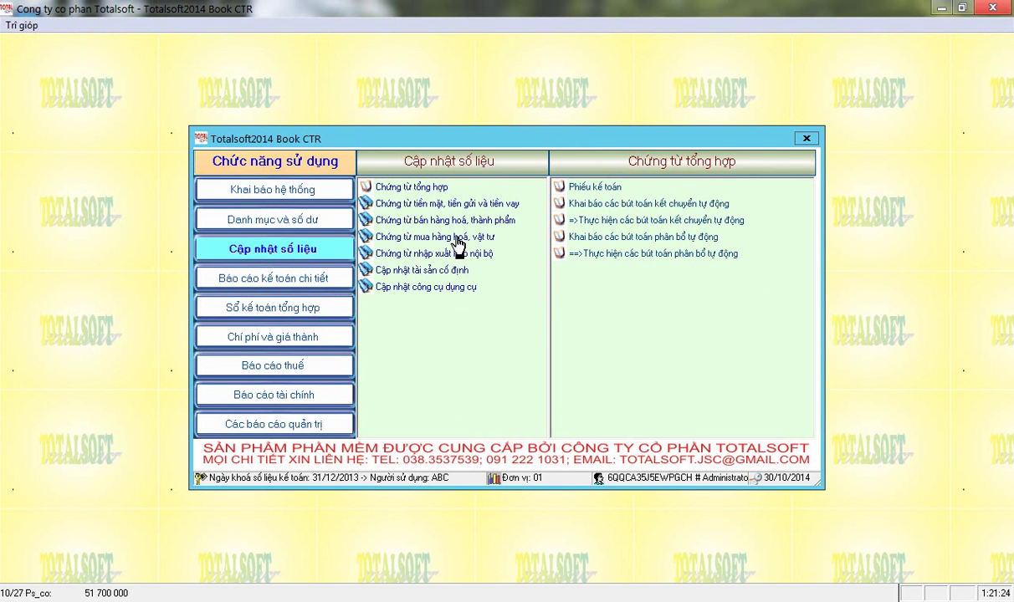
mouse_move(468, 219)
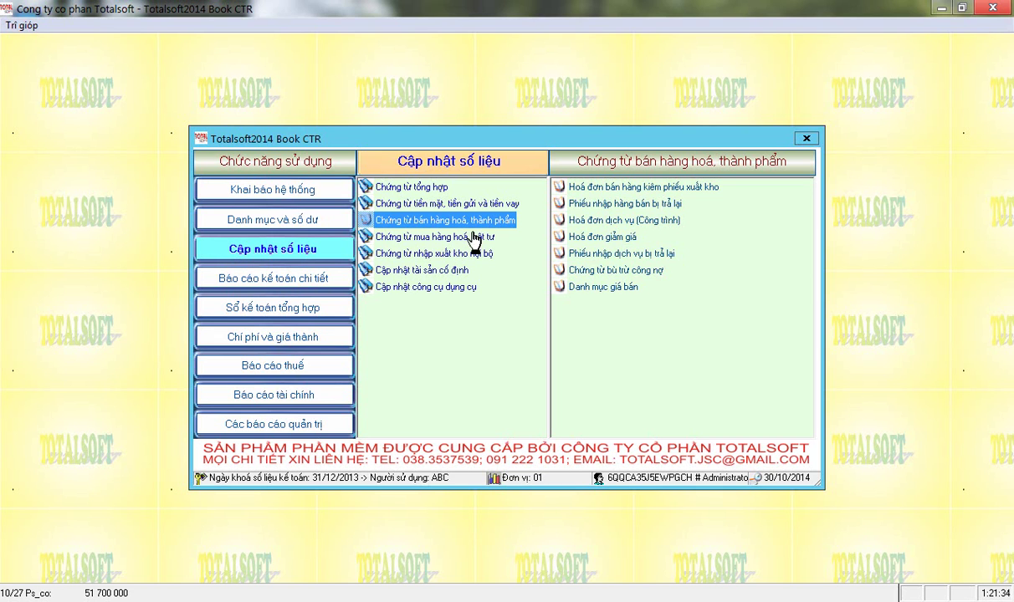
left_click(386, 251)
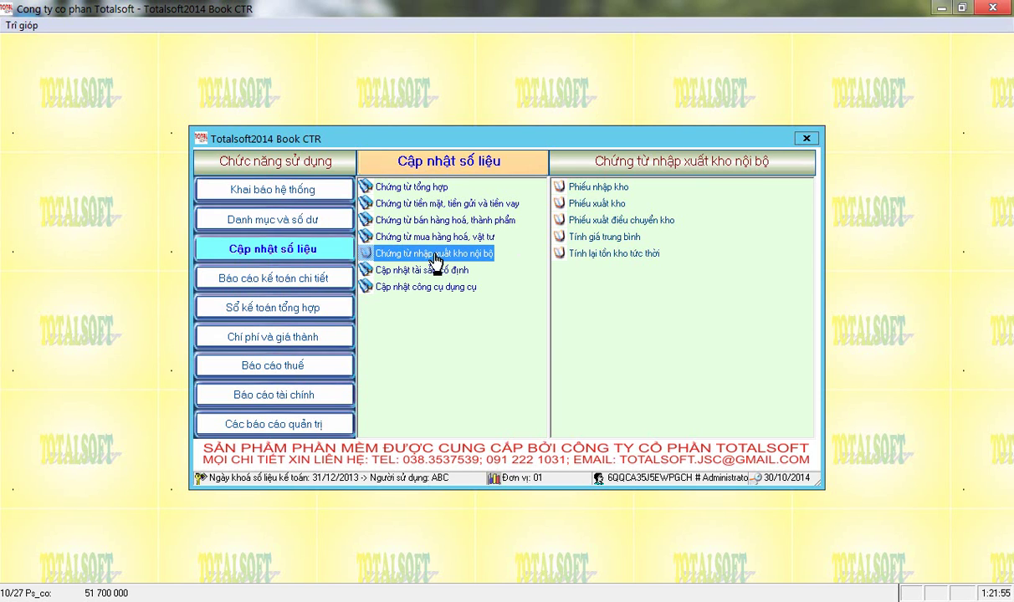
Run Tính giá trung bình to recalculate average cost for month 10/2014
left_click(604, 241)
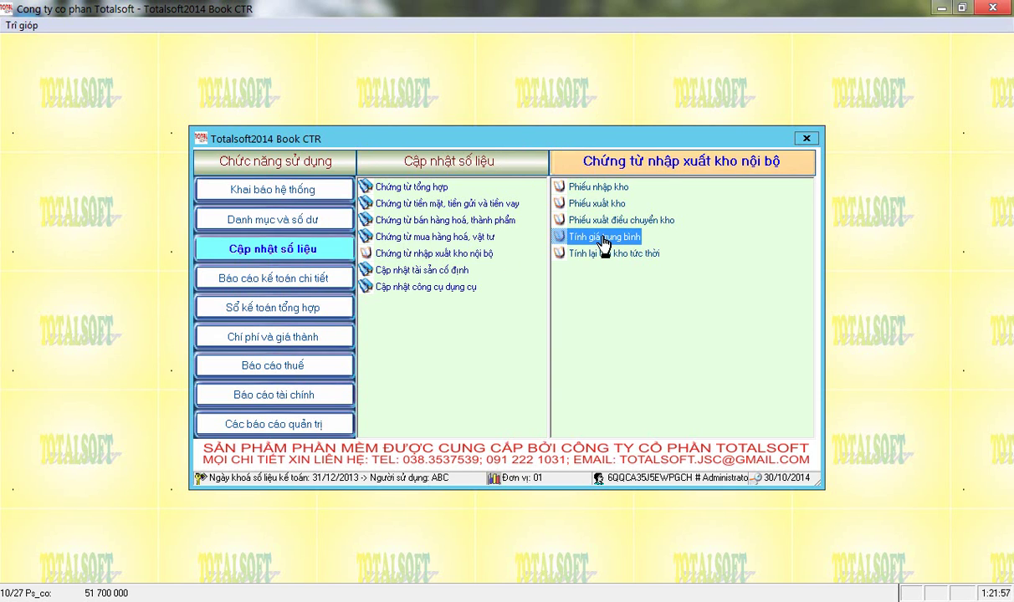
left_click(604, 241)
key("Return")
key("Return")
key("Return")
key("Return")
key("Return")
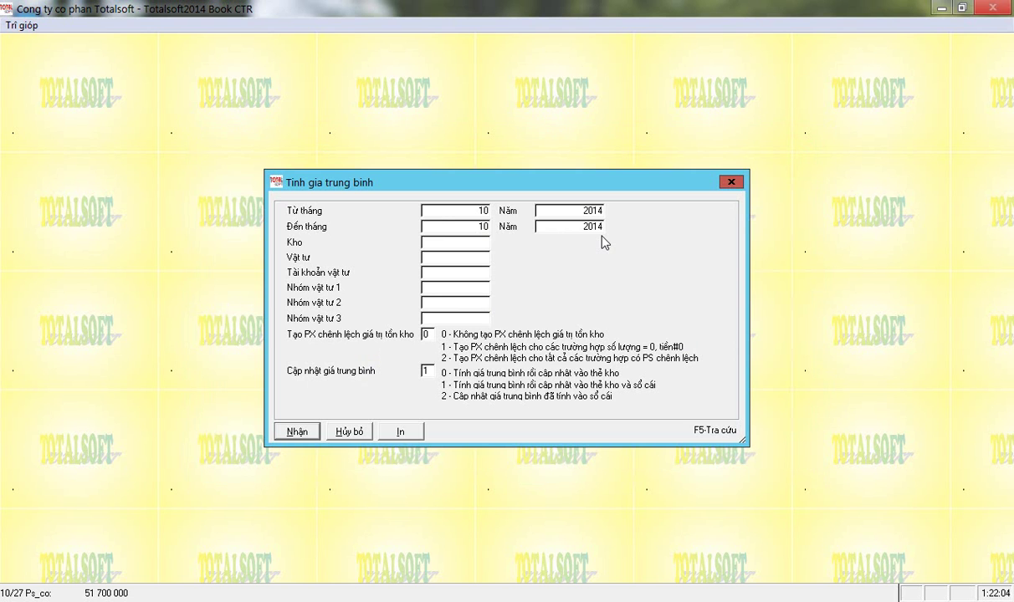
key("Return")
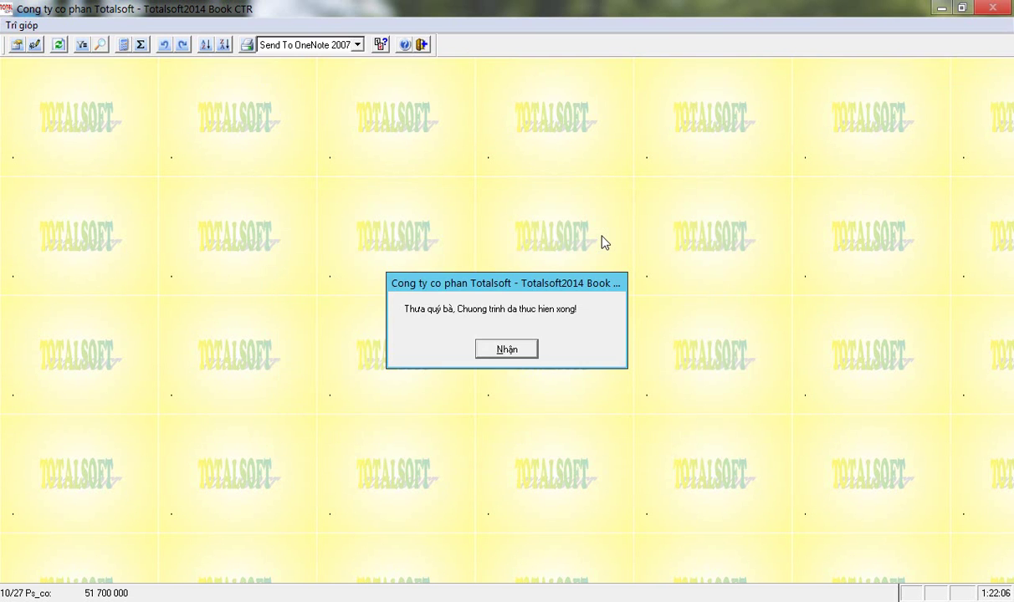
left_click(502, 343)
Reopen the existing Hoá đơn bán hàng kiêm phiếu xuất kho sales invoice in full detail
left_click(395, 219)
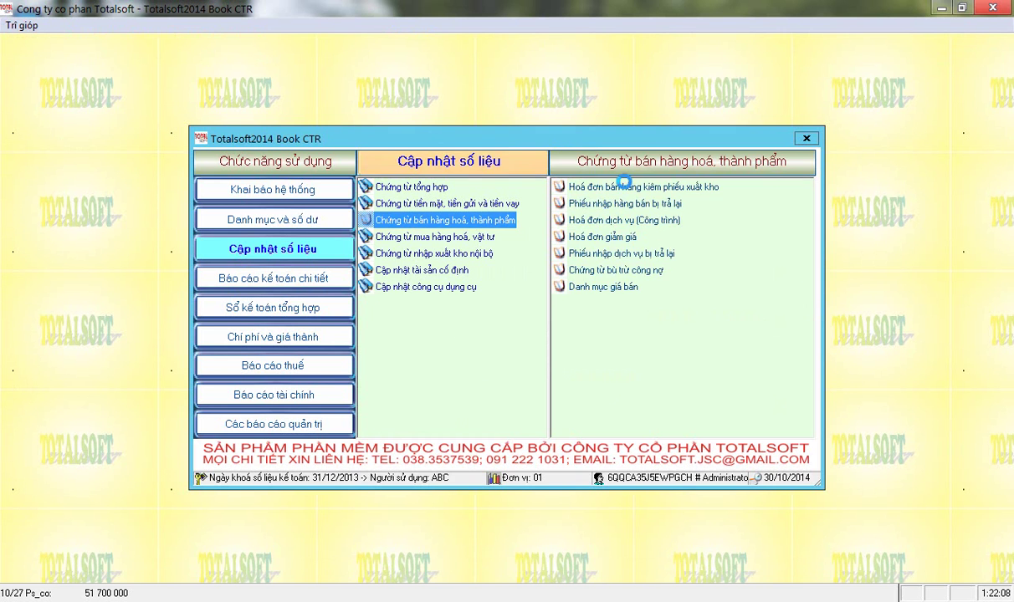
left_click(588, 186)
double_click(446, 197)
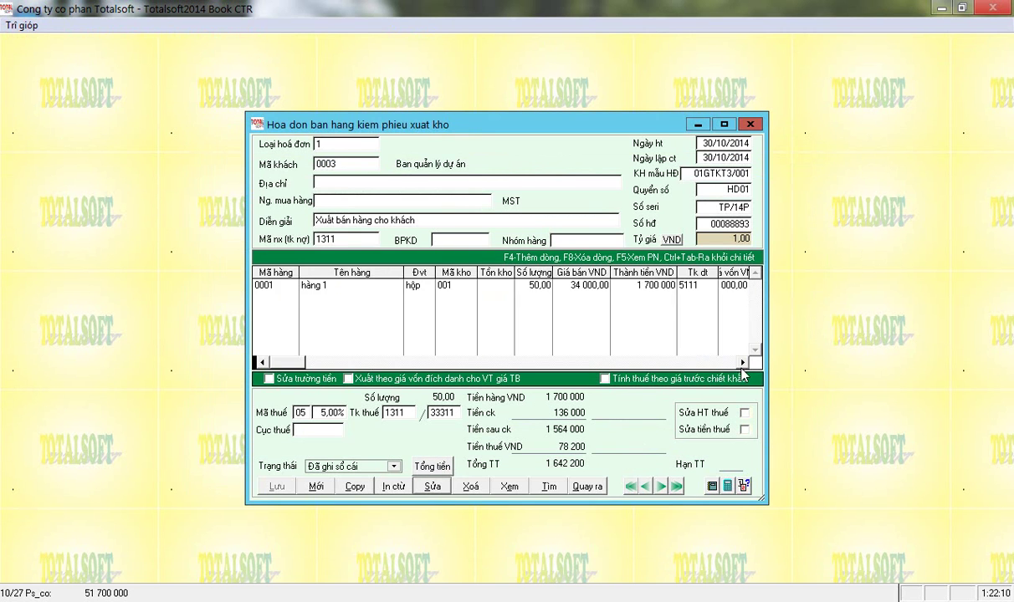